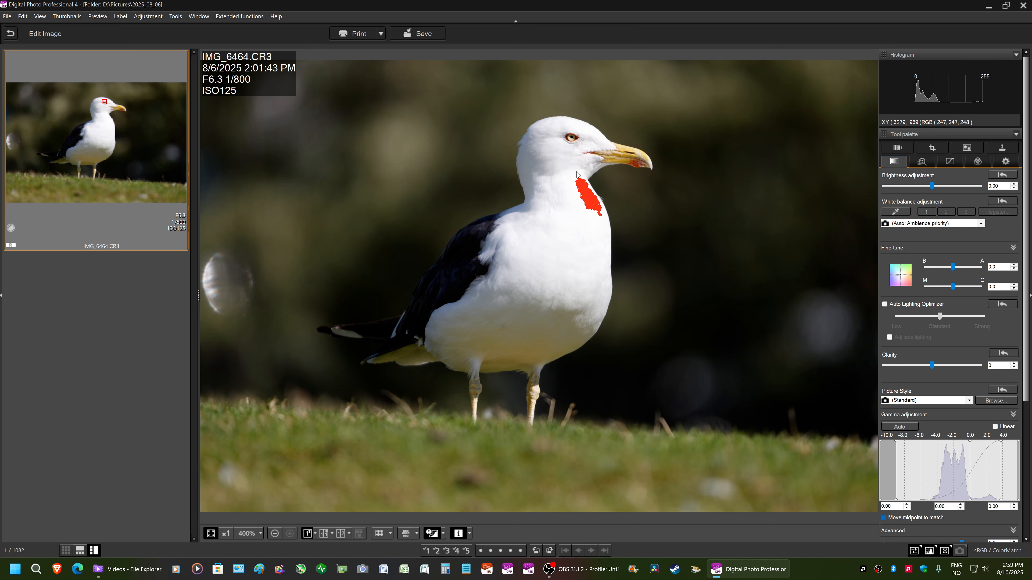
Check the highlight warning on the gull's neck at full size, and switch to editing IMG_6465.CR3
left_click(577, 174)
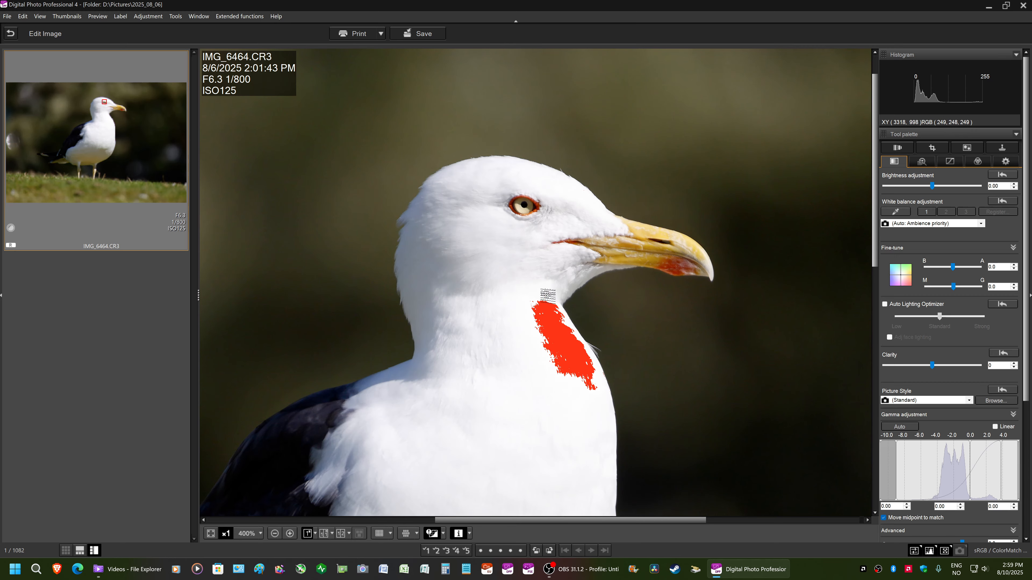
left_click(534, 322)
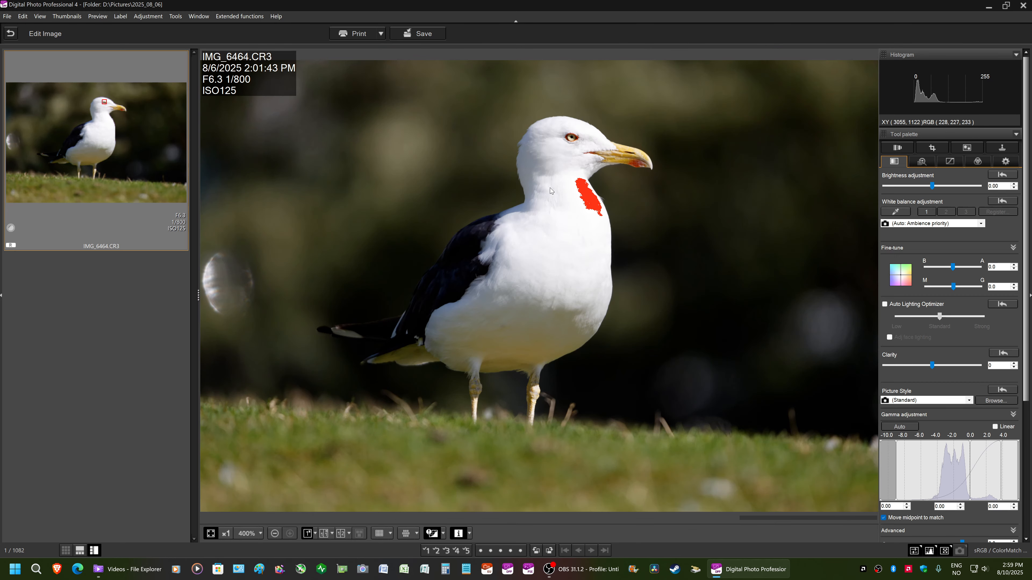
left_click(11, 32)
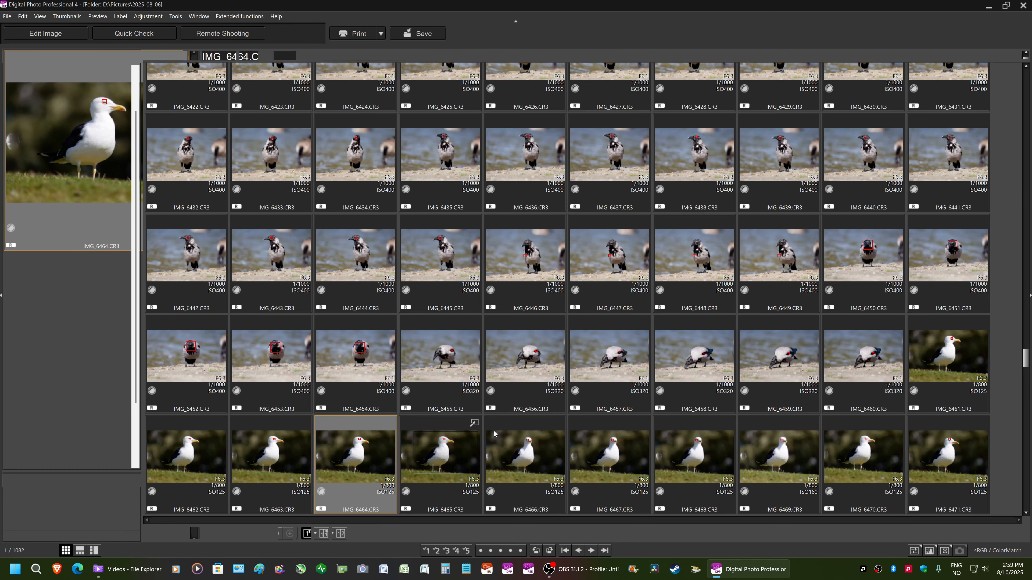
key("Left")
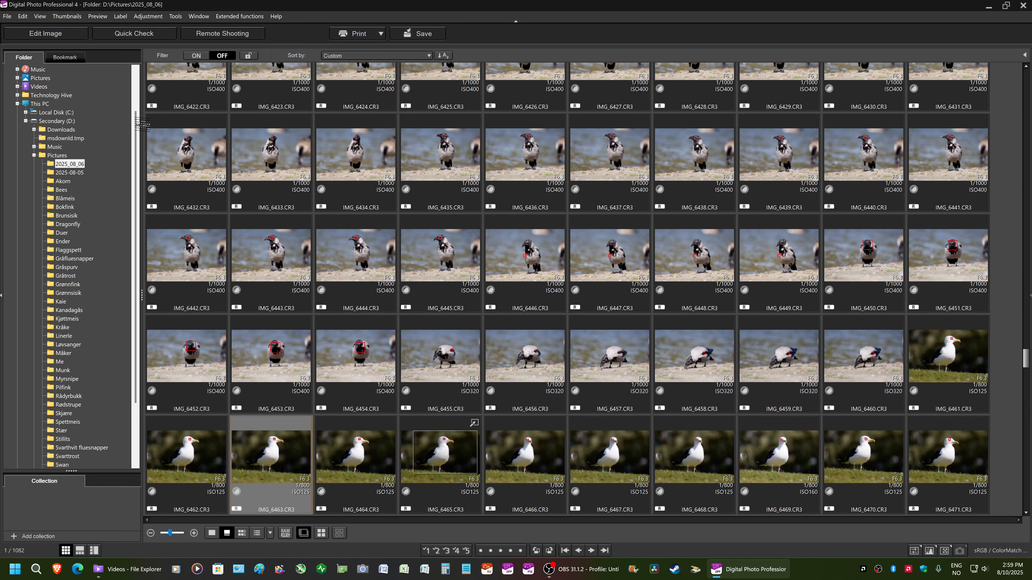
left_click(456, 452)
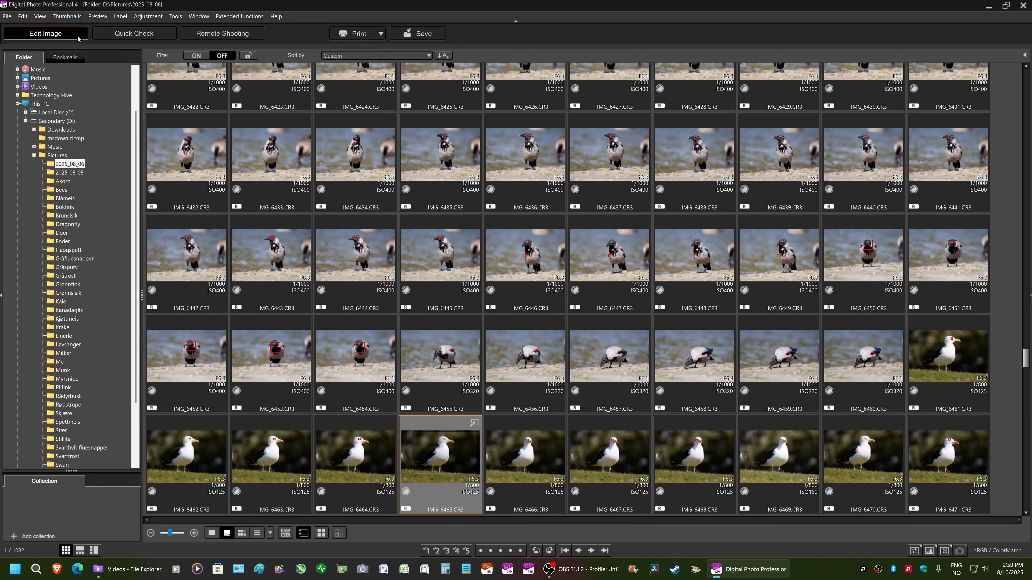
double_click(445, 440)
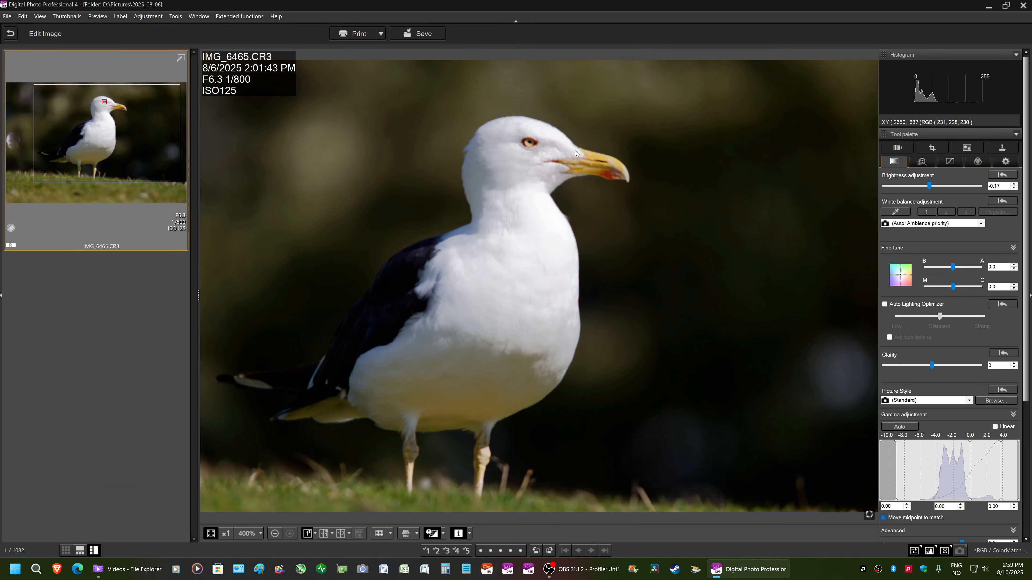
Enlarge the 3:2 crop to 5717 by 3811 pixels starting at X 0, and reset the brightness adjustment to 0.00
left_click(931, 148)
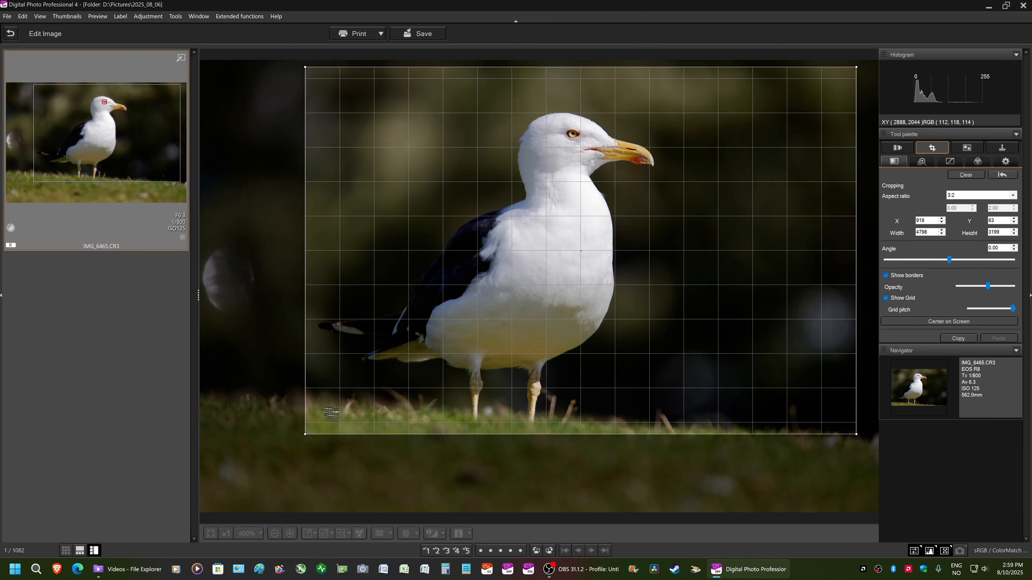
left_click_drag(306, 435, 199, 505)
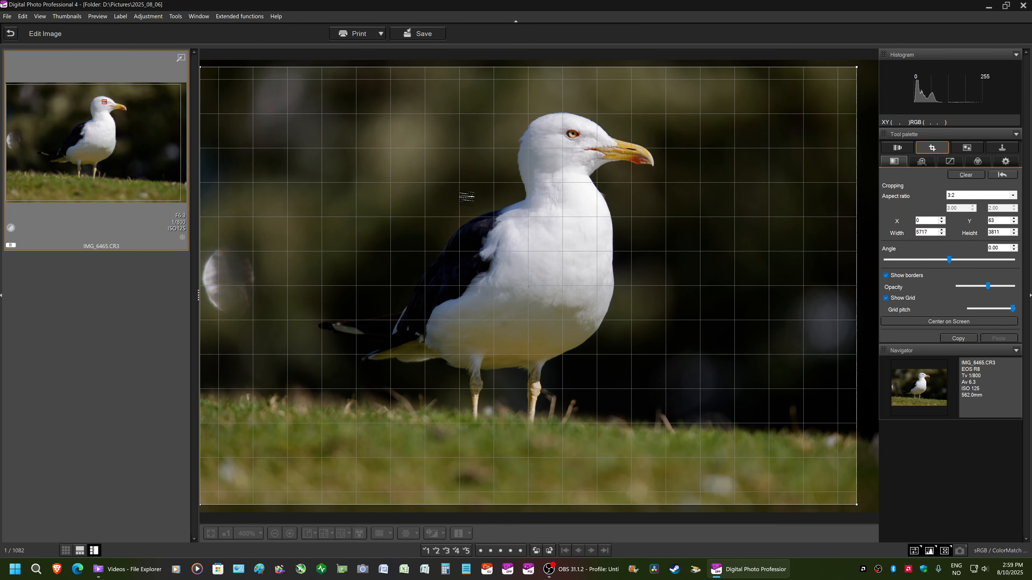
left_click(895, 162)
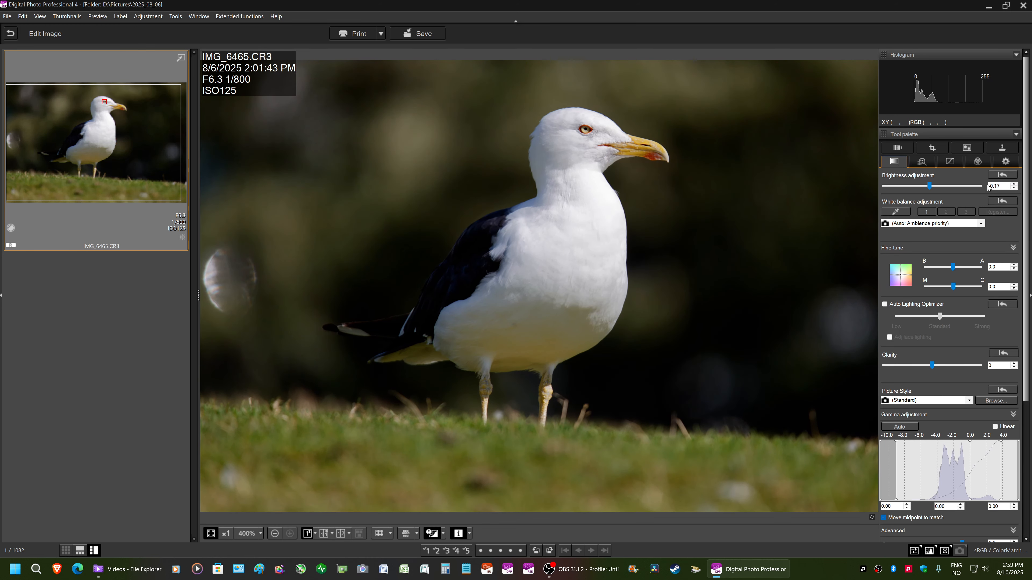
left_click(932, 185)
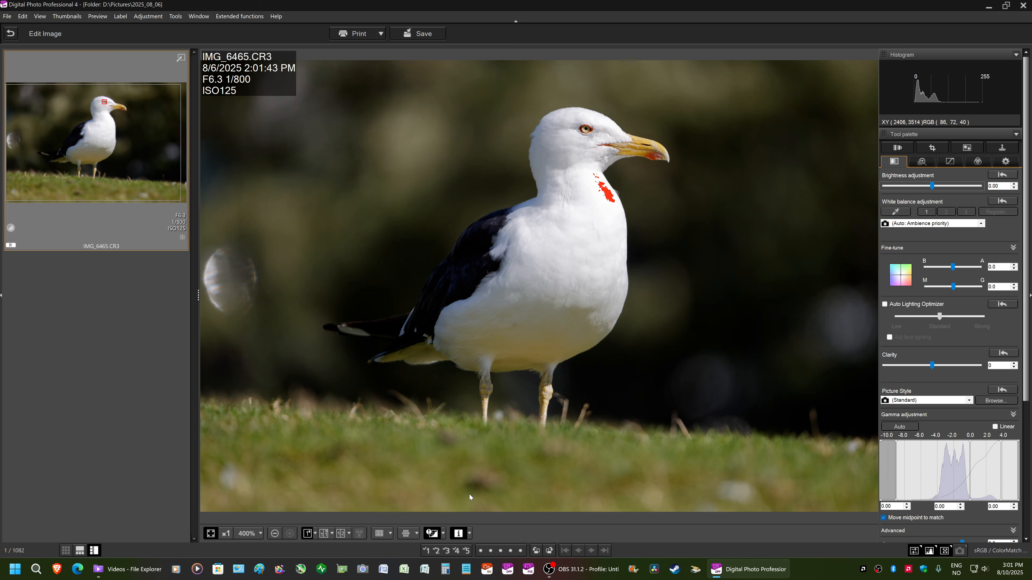
Turn the highlight warning off and on again, and try out shadow warnings in its display settings
left_click(434, 534)
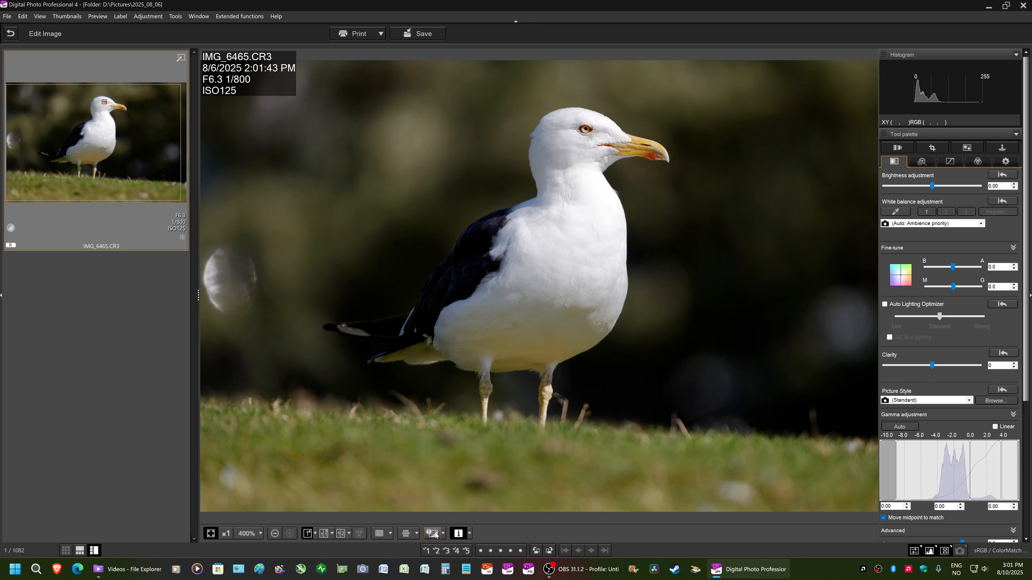
left_click(433, 534)
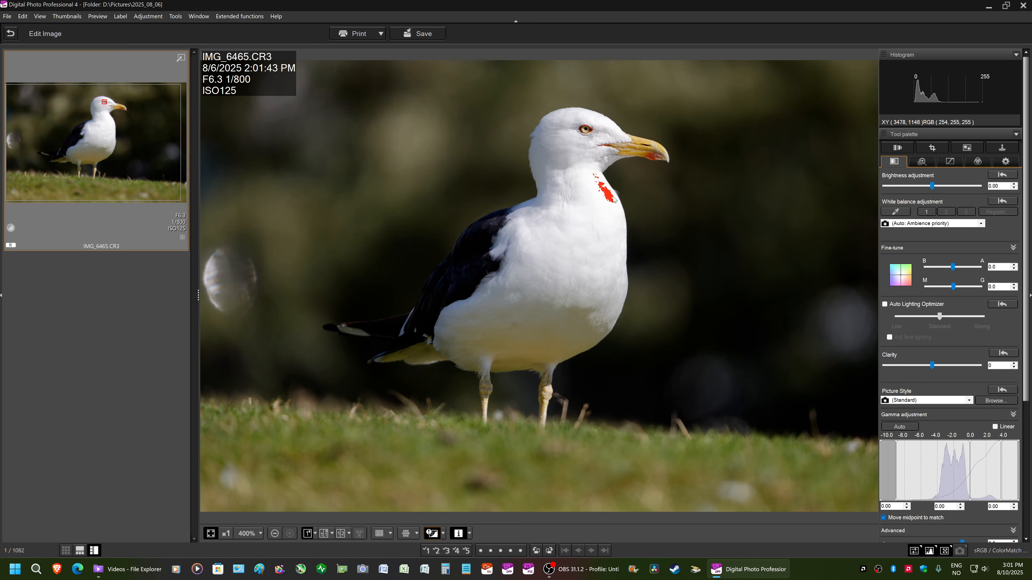
left_click(443, 537)
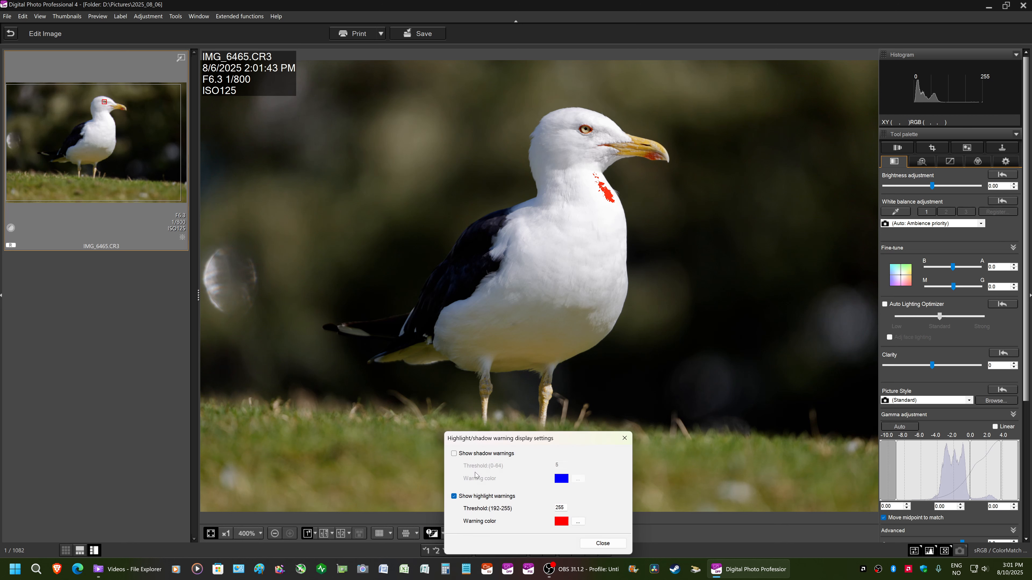
left_click(454, 455)
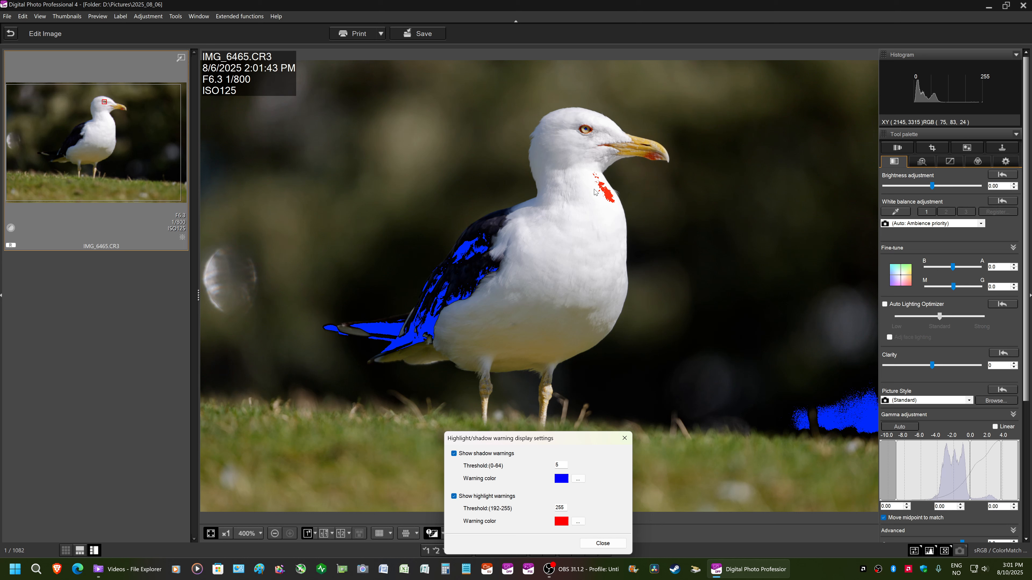
left_click(454, 454)
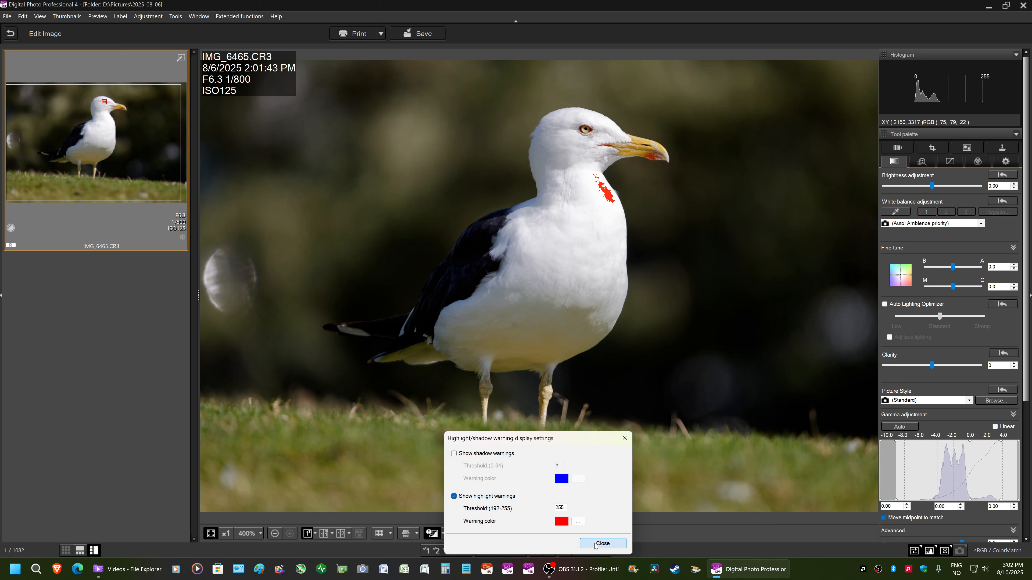
left_click(602, 543)
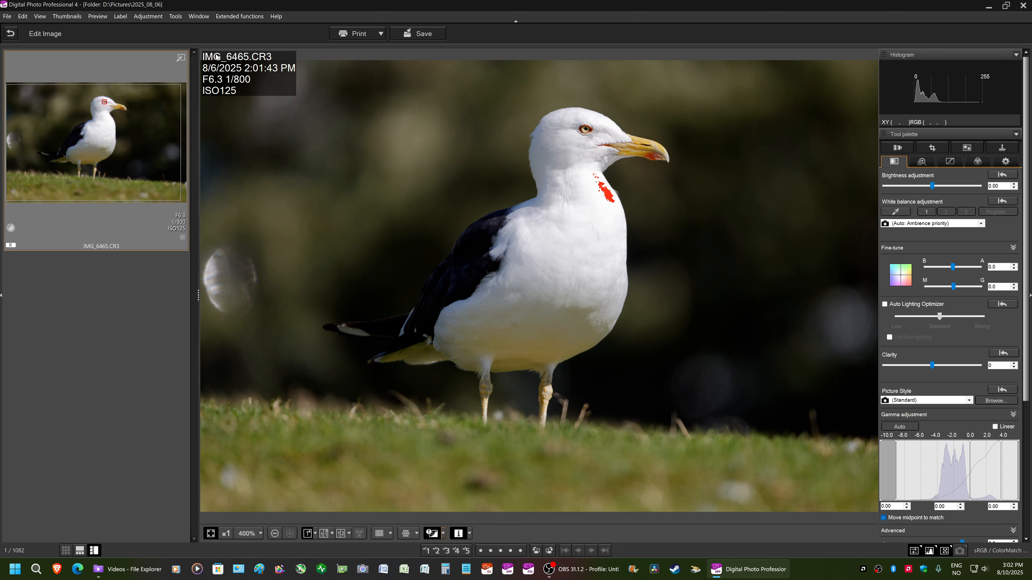
Toggle the shooting information overlay and review its properties display settings in the preferences
left_click(458, 535)
left_click(458, 535)
left_click(470, 534)
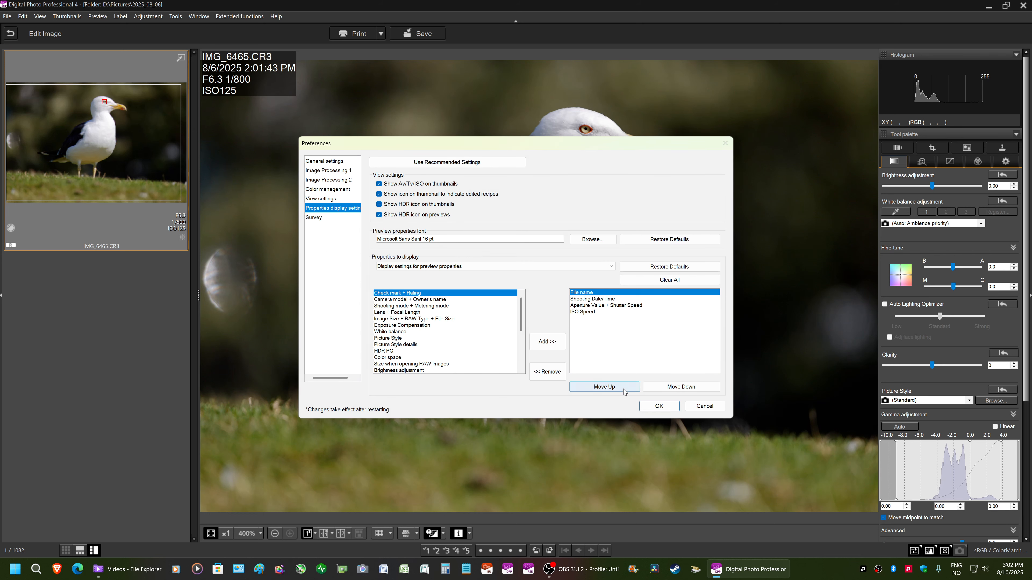
left_click(644, 408)
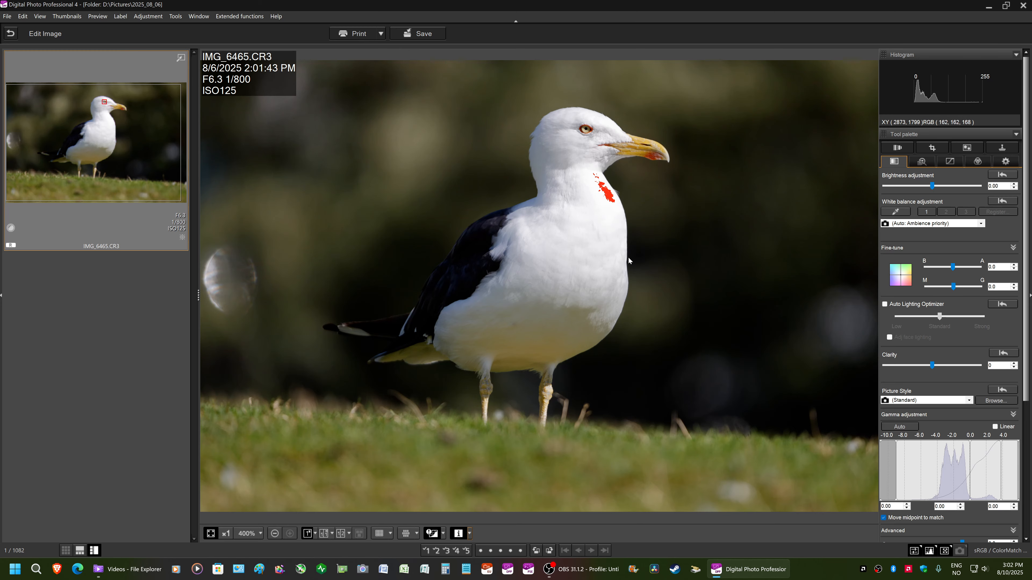
Tighten the 3:2 crop around the gull to 4736 by 3157 pixels at X 990, Y 105
left_click(930, 149)
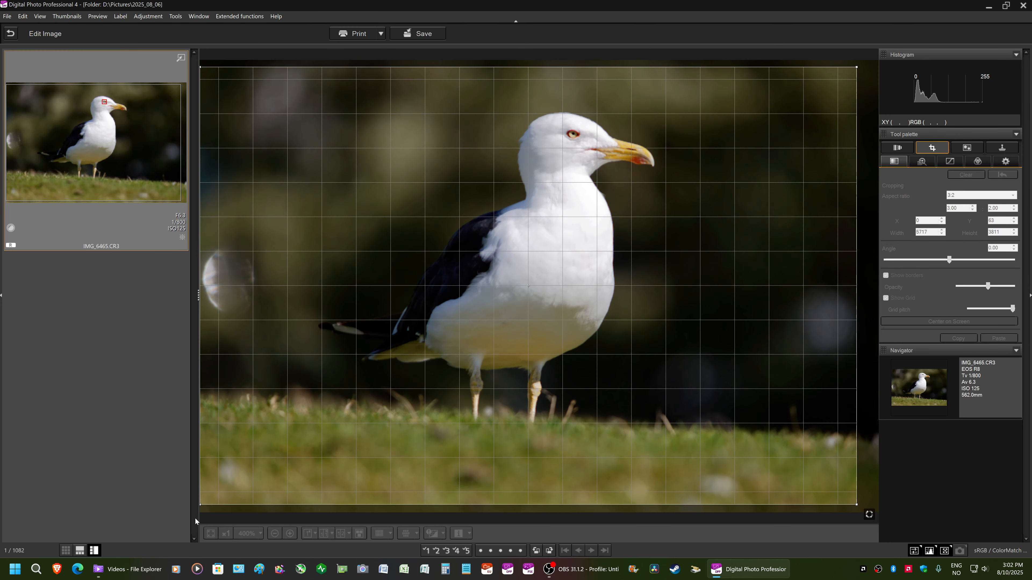
left_click_drag(200, 504, 390, 430)
left_click_drag(562, 292, 563, 298)
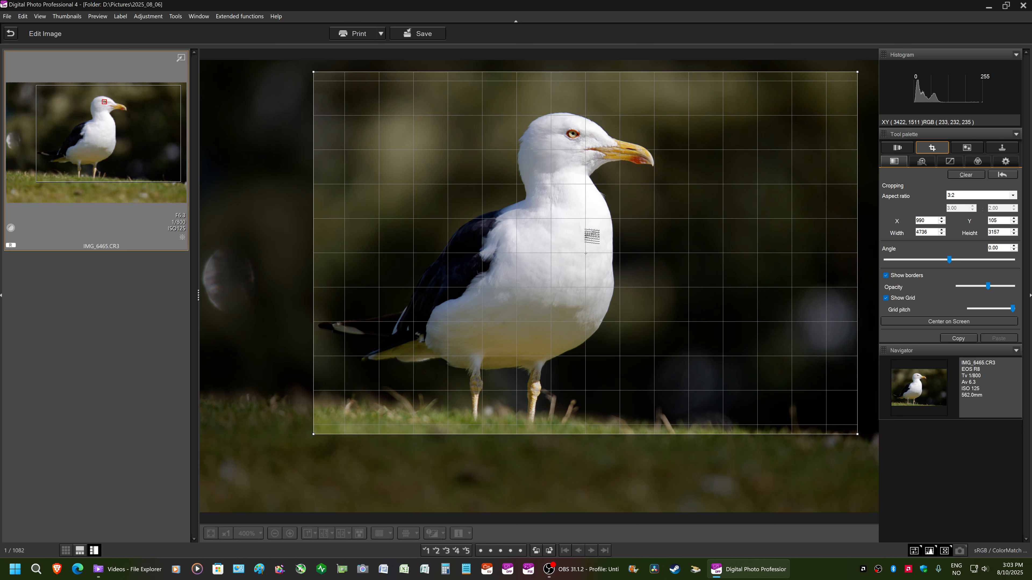
Enable color moiré reduction at 2 and keep sharpening enabled with the Sharpness method
left_click(921, 162)
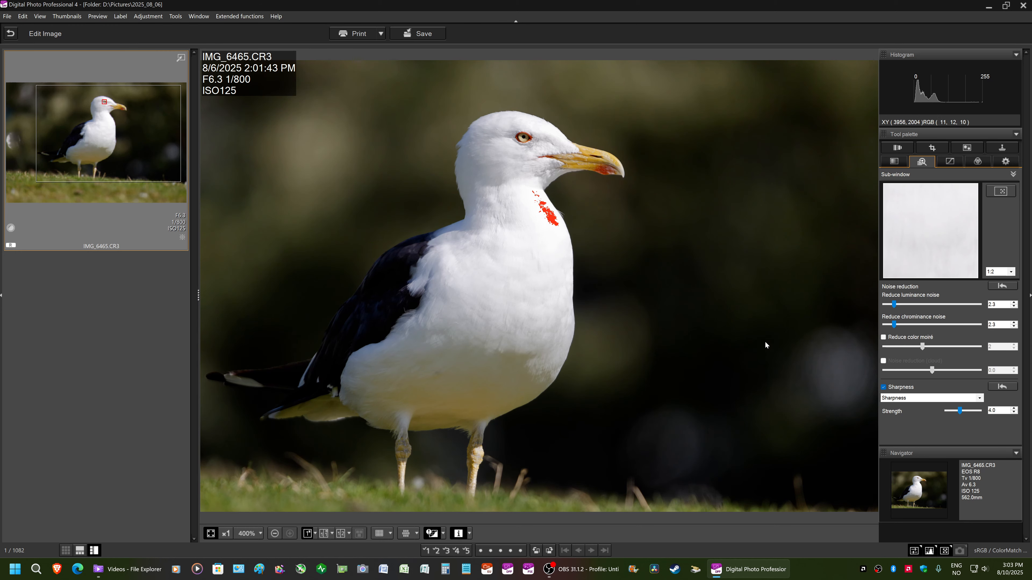
left_click(884, 337)
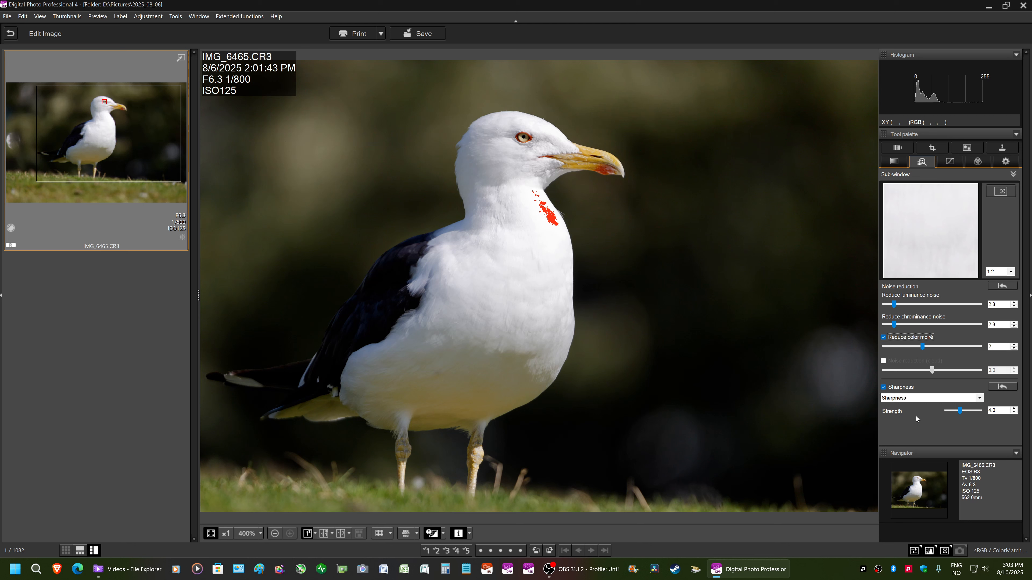
left_click(888, 387)
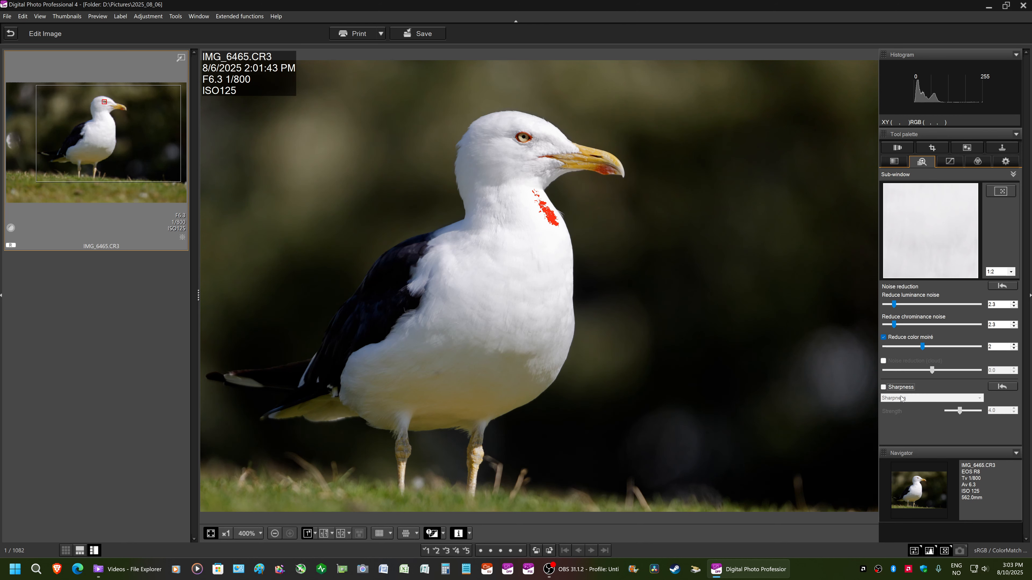
left_click(896, 388)
left_click(900, 399)
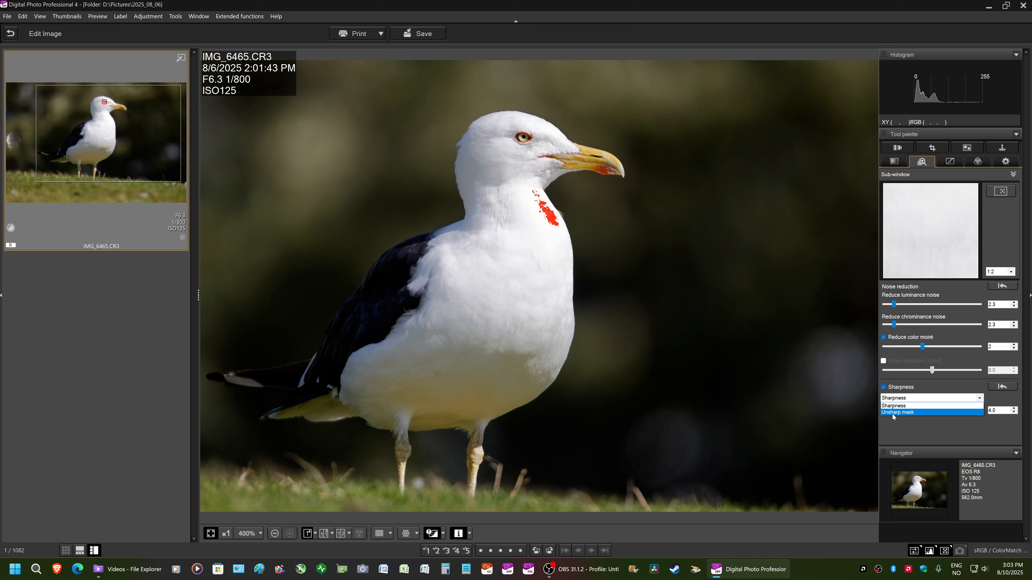
left_click(904, 405)
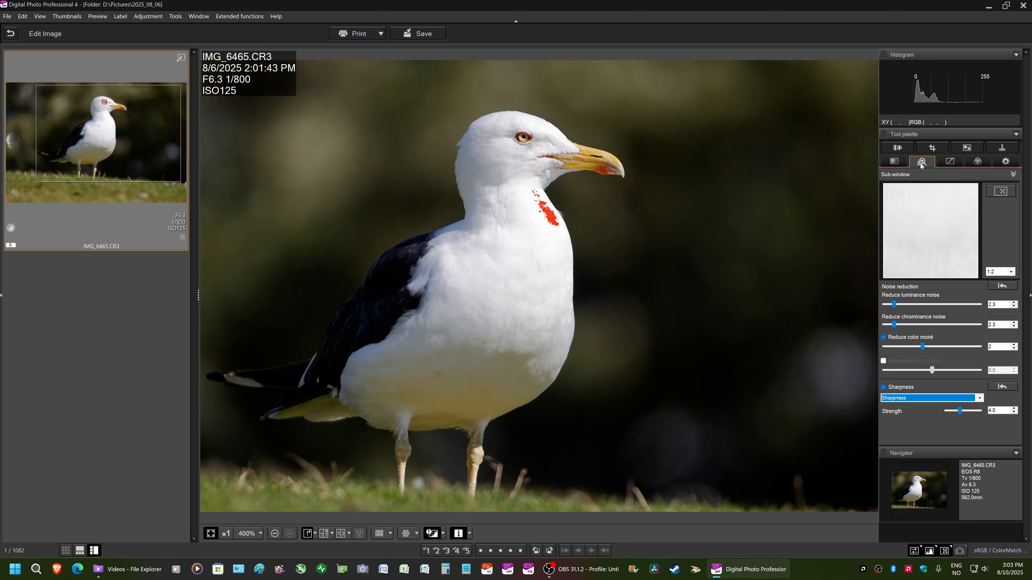
Examine the lens corrections and browse the RF lenses in the list of lens data available to add
left_click(898, 150)
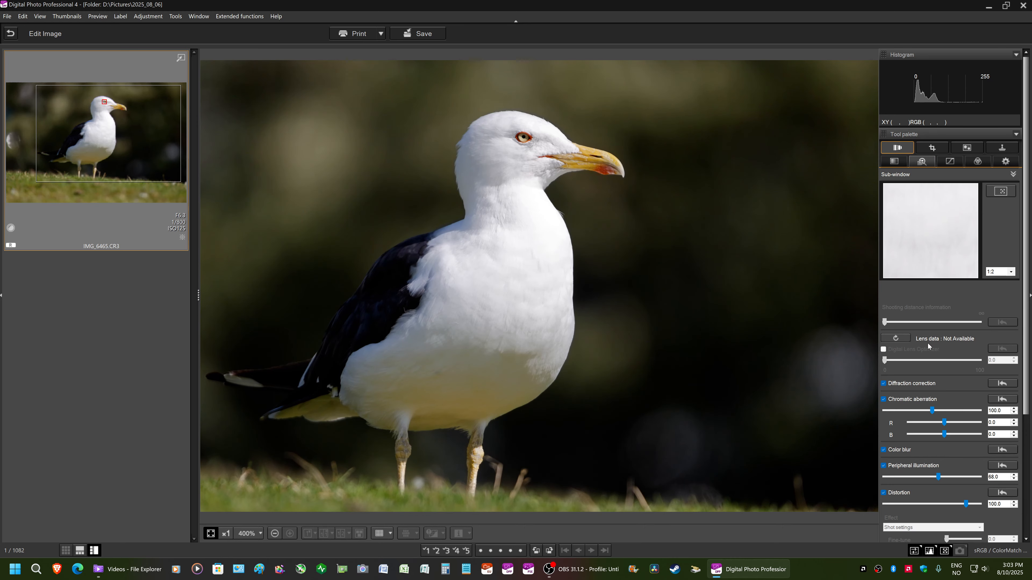
left_click(898, 339)
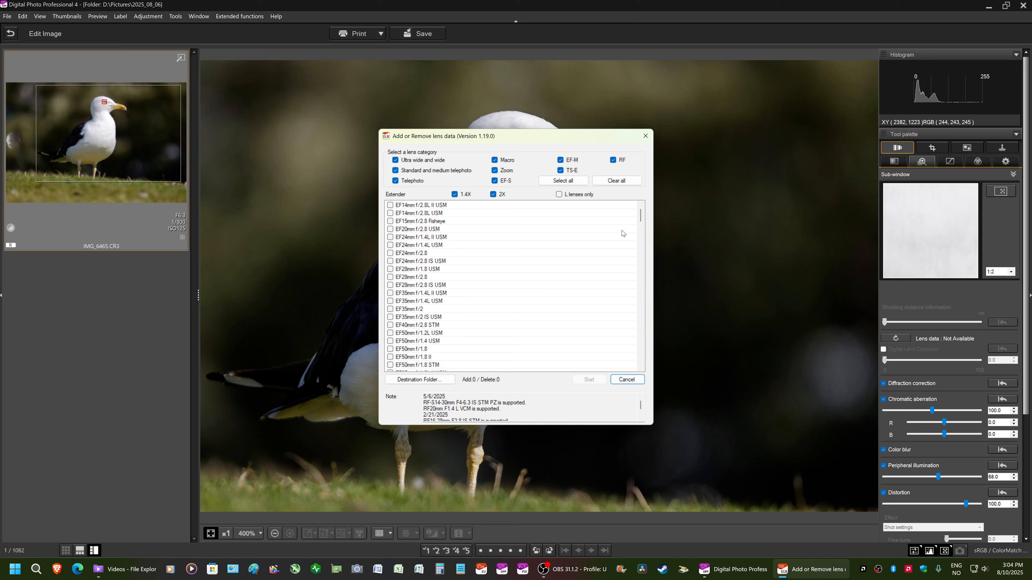
left_click_drag(641, 217, 642, 327)
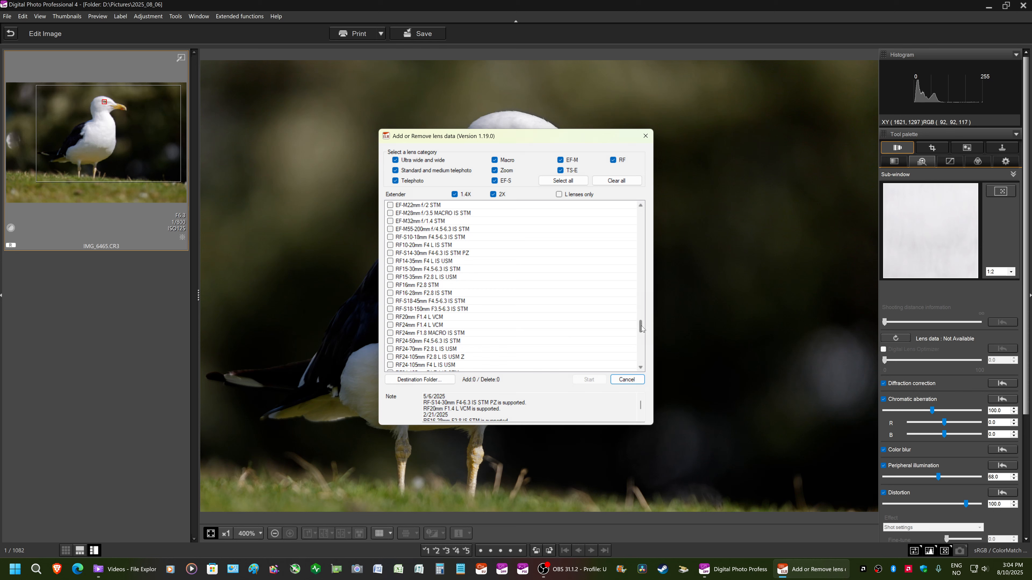
left_click_drag(641, 326, 641, 326)
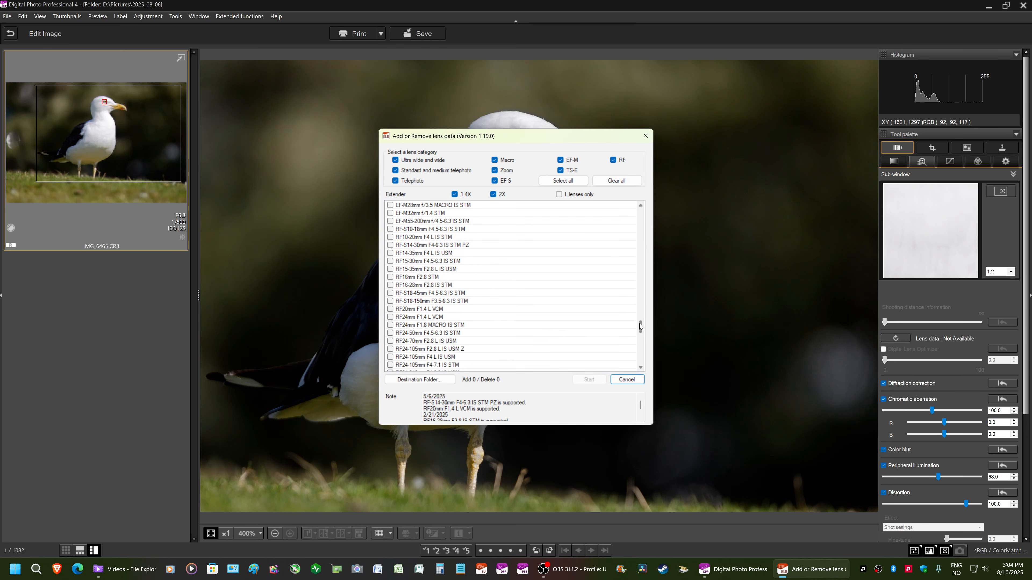
left_click_drag(641, 324, 641, 336)
left_click(410, 326)
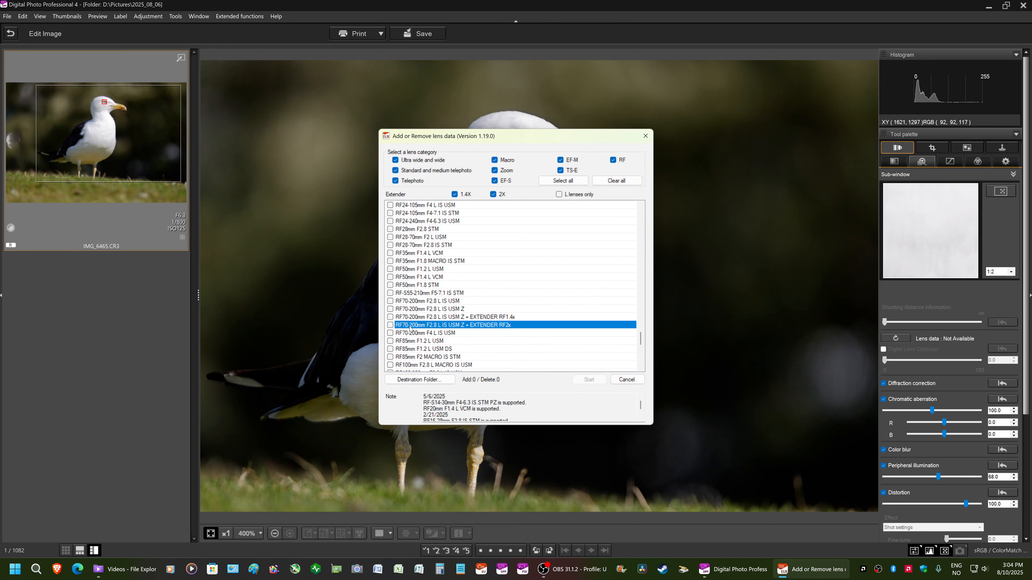
left_click(390, 325)
left_click(626, 380)
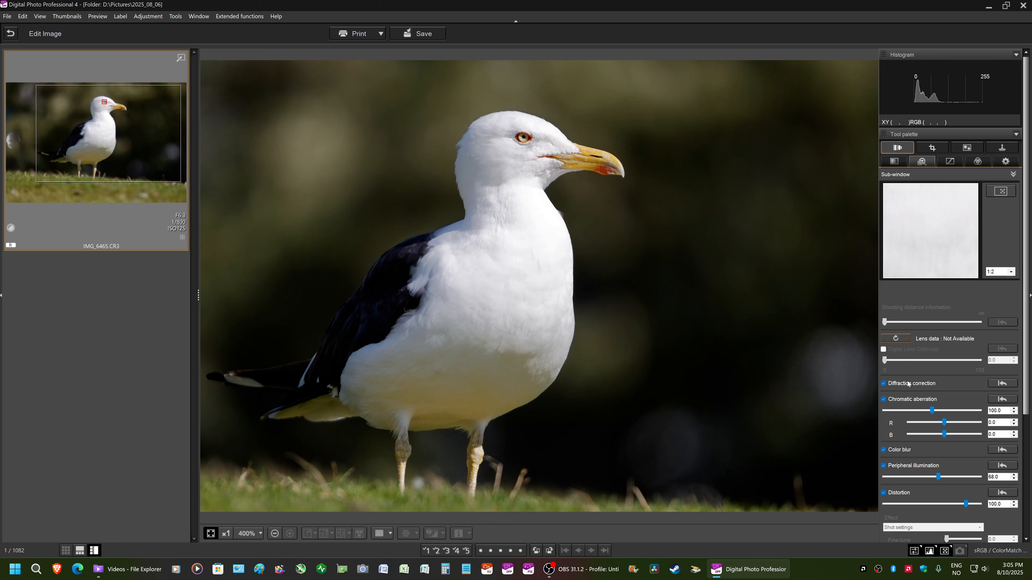
scroll(908, 432, "down", 1)
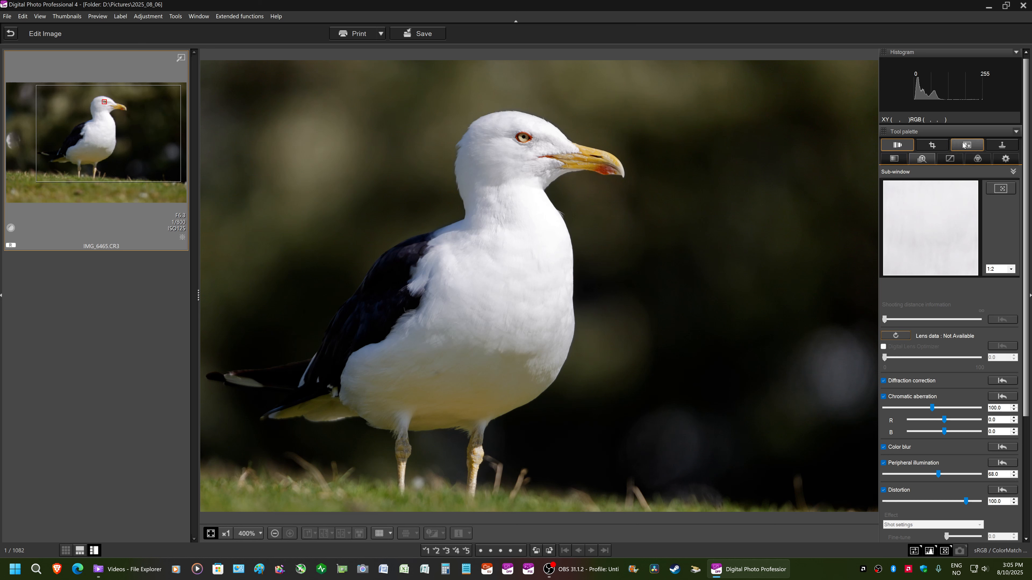
Lower the photo's brightness adjustment to -0.17 to bring back the highlights on the gull's neck
left_click(895, 159)
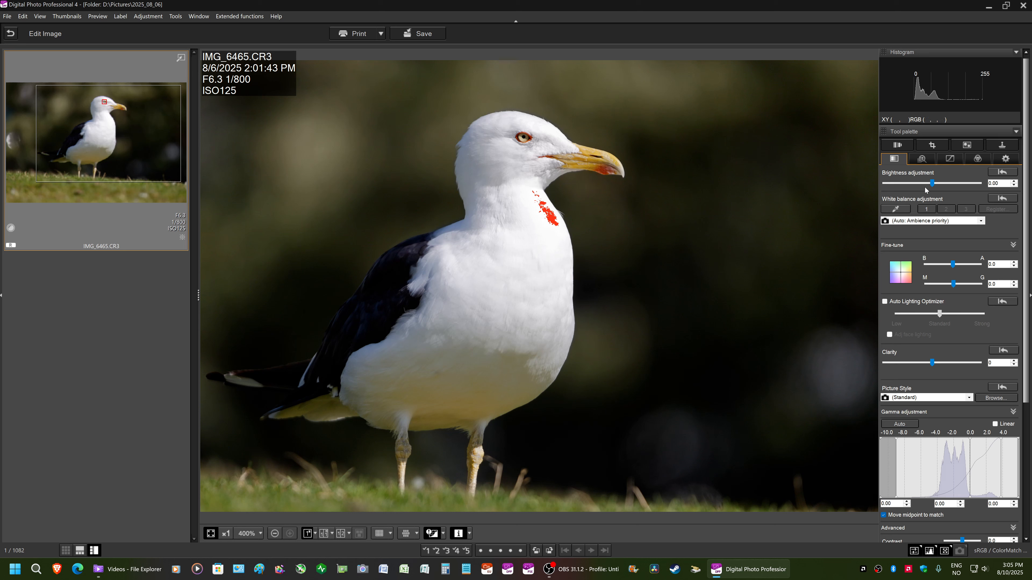
left_click_drag(931, 184, 930, 183)
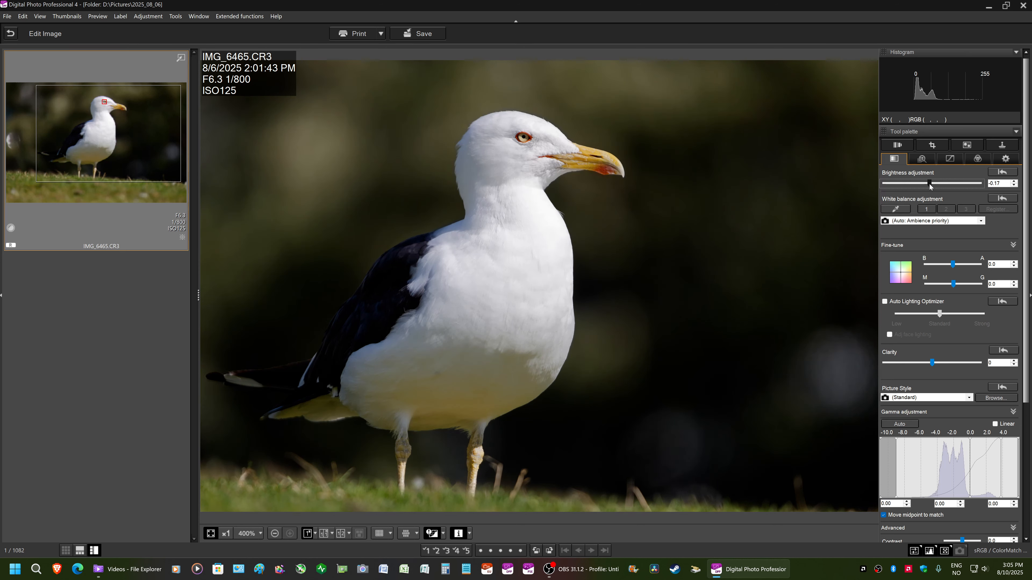
Try the Color temperature, Auto: White priority, Auto: Ambience priority and Daylight white balance settings on the gull photo
left_click(959, 222)
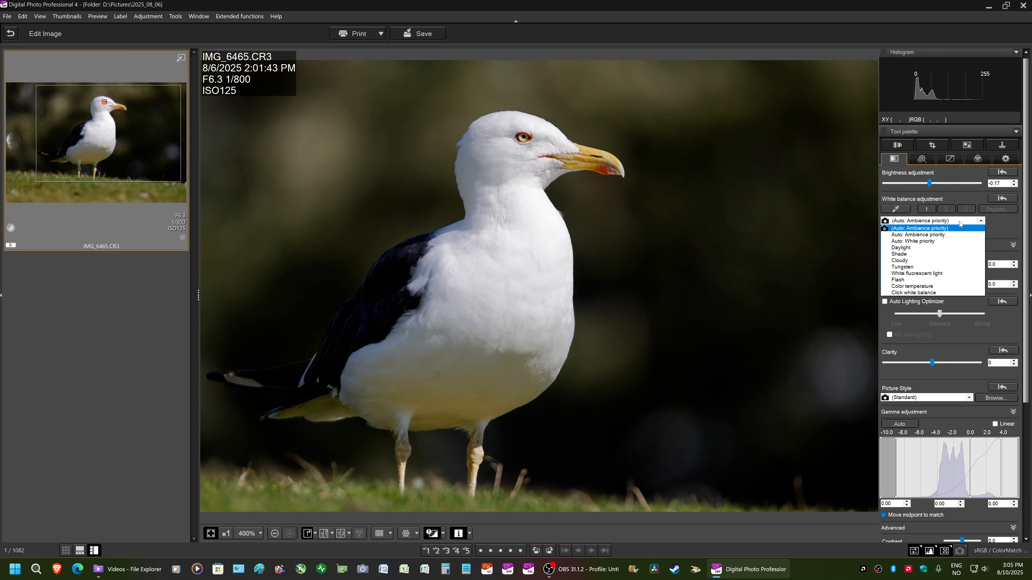
left_click(928, 286)
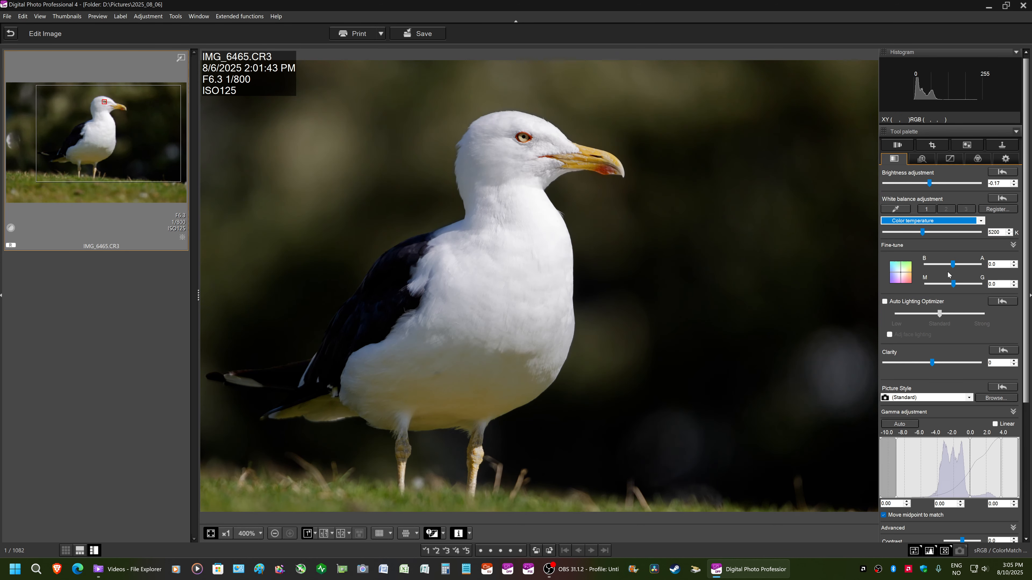
left_click(920, 221)
left_click(916, 241)
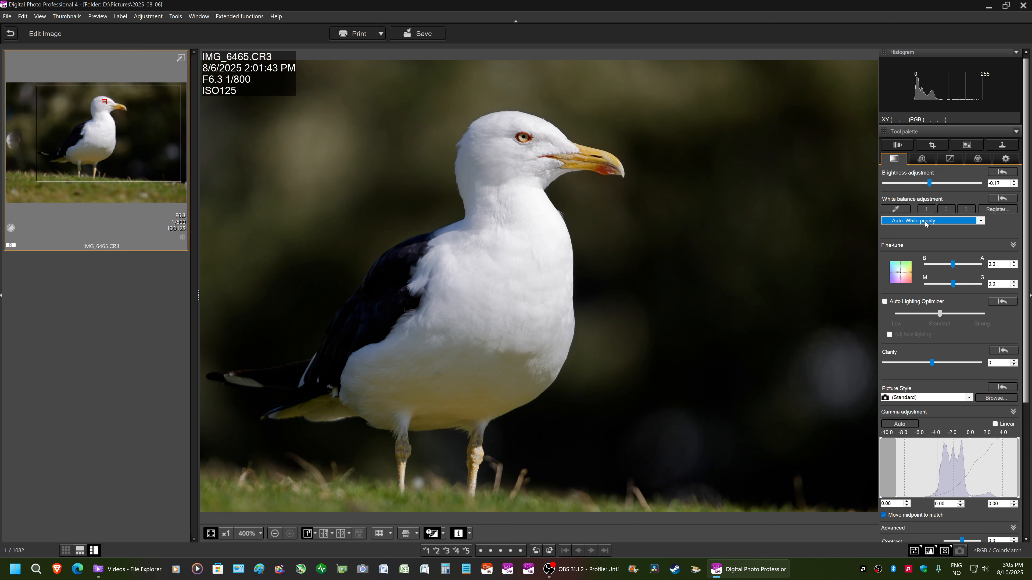
left_click(924, 222)
left_click(923, 234)
left_click(944, 222)
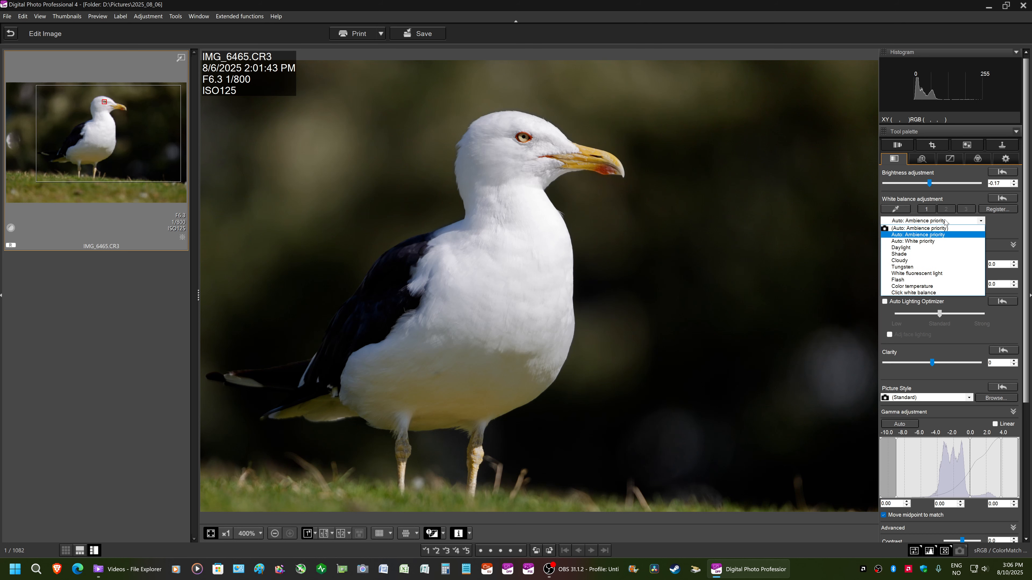
left_click(927, 247)
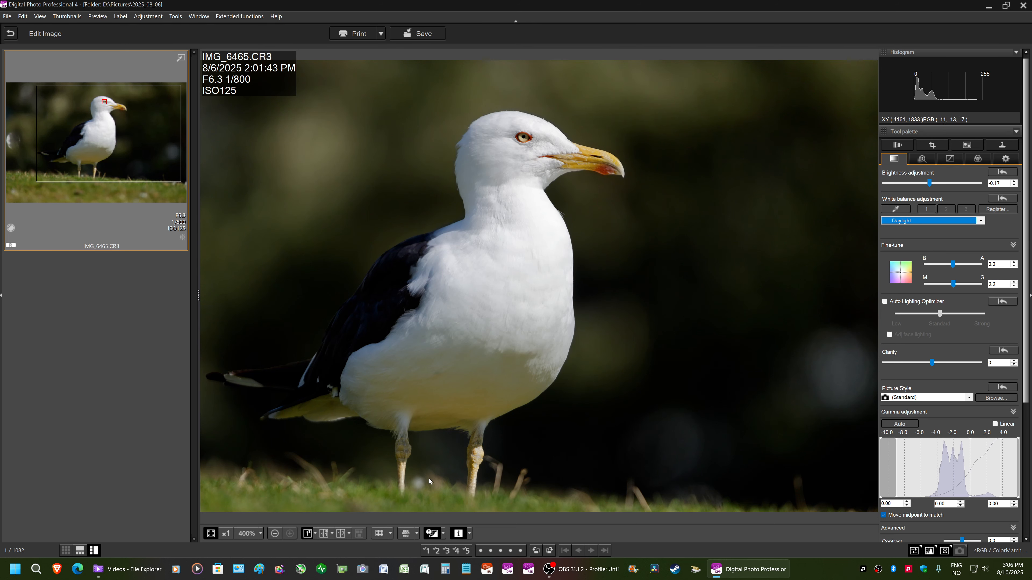
Switch the white balance to Color temperature and set it to 5500 K
left_click(930, 221)
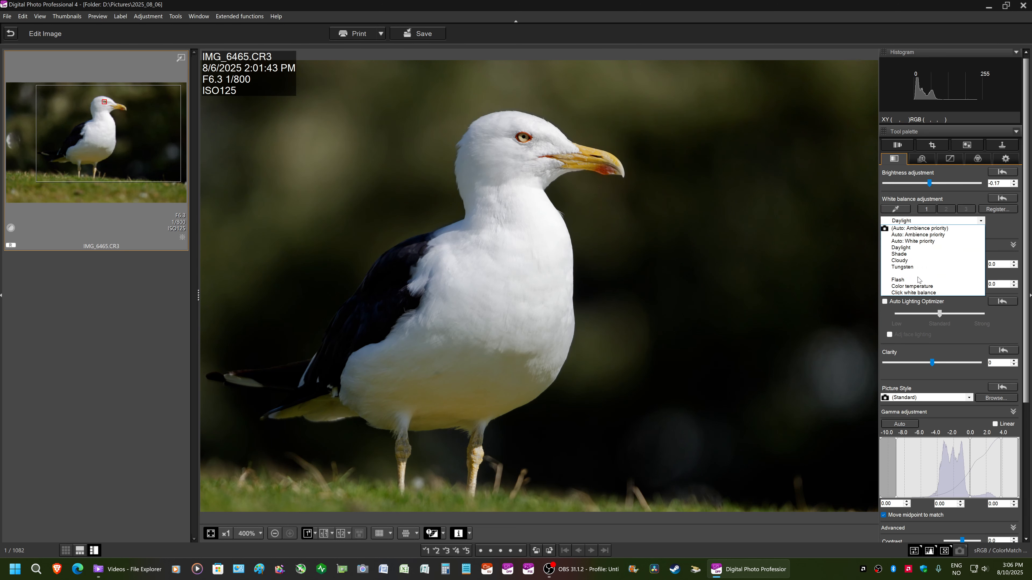
left_click(917, 287)
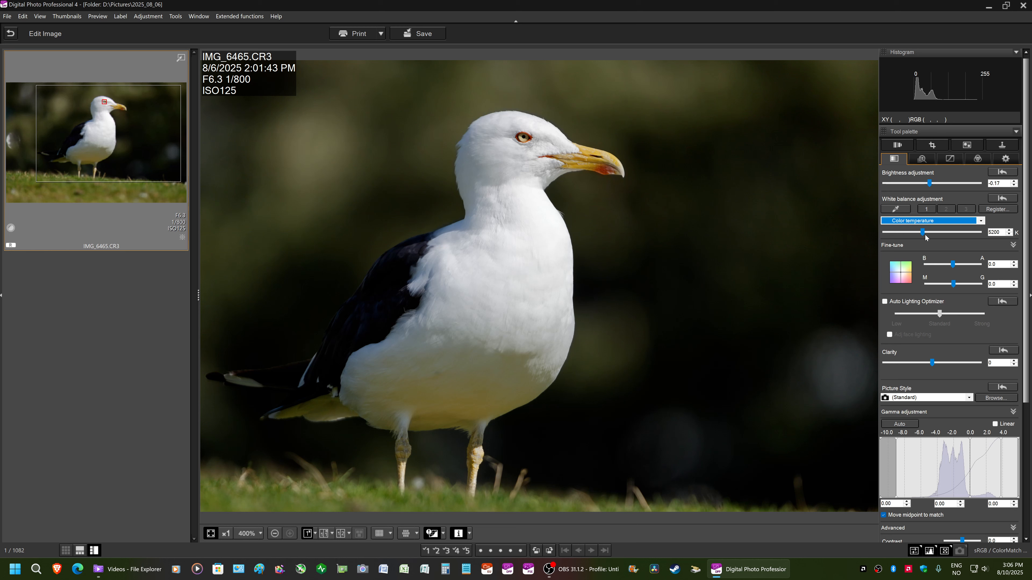
left_click_drag(923, 232, 926, 233)
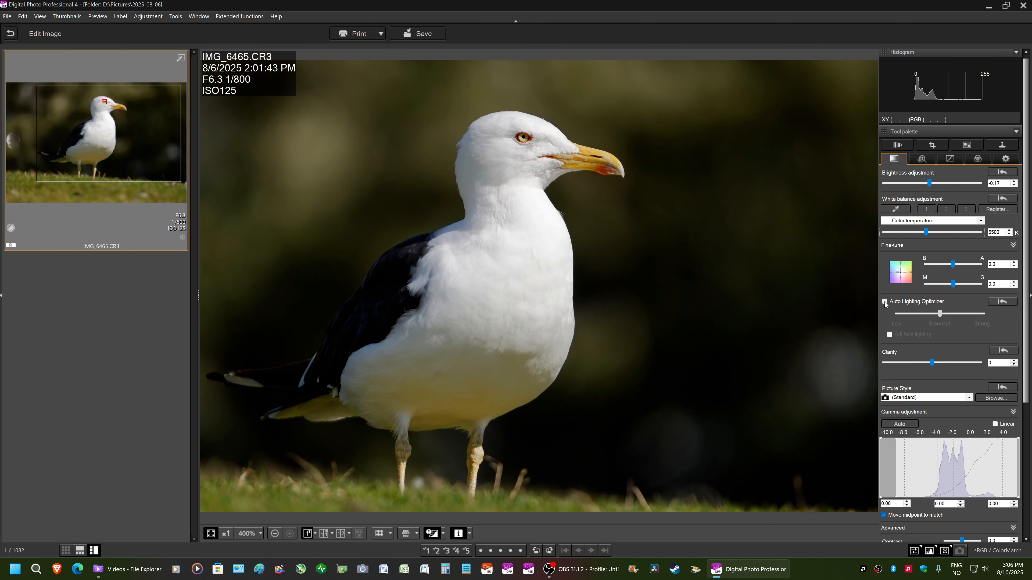
Enable the Auto Lighting Optimizer at Standard strength and raise the clarity to 3
left_click(907, 304)
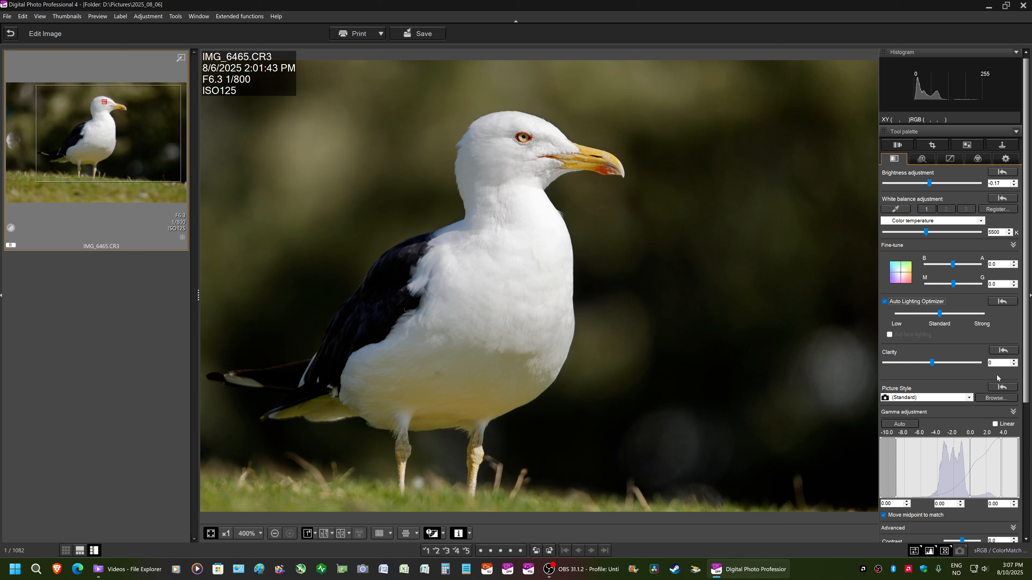
left_click(1014, 361)
left_click(1014, 361)
left_click(1014, 361)
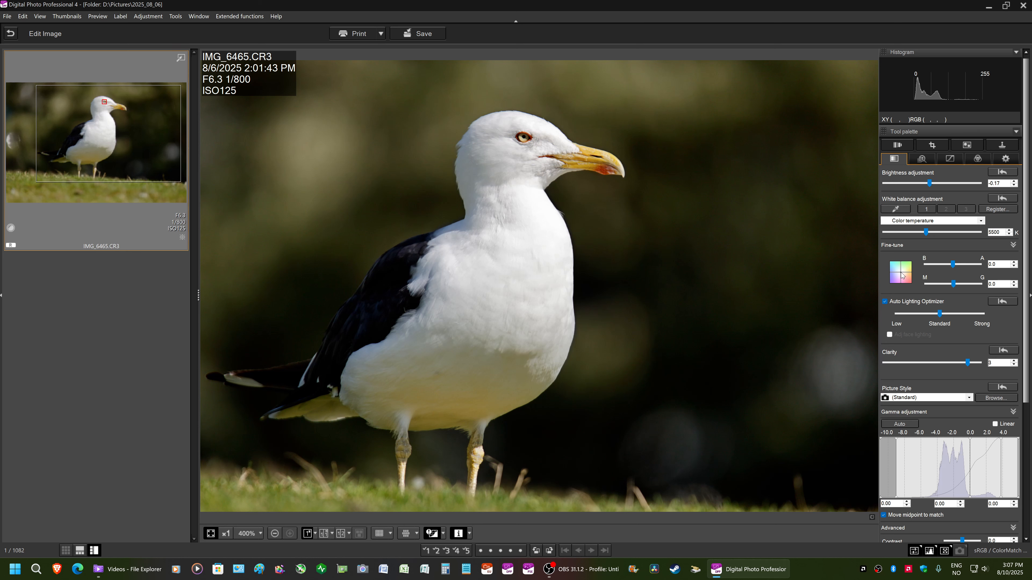
Try shifting the white balance fine-tuning towards other tints and bring it back to neutral
left_click_drag(900, 272, 898, 272)
left_click_drag(897, 270, 901, 275)
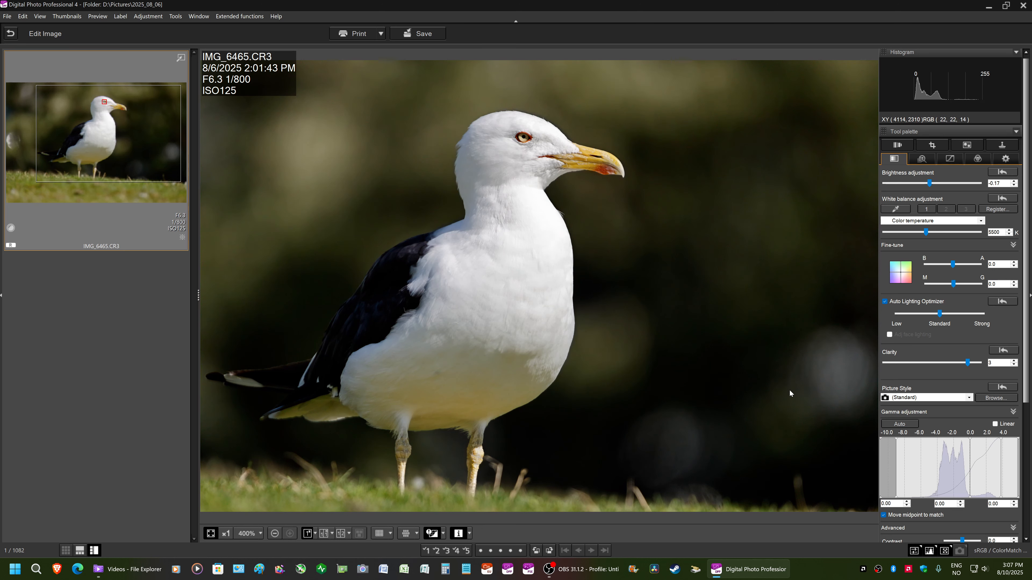
Try the highlight setting at 0.0, return it to -5.0, and inspect the gull's neck and chest plumage up close
scroll(932, 374, "down", 5)
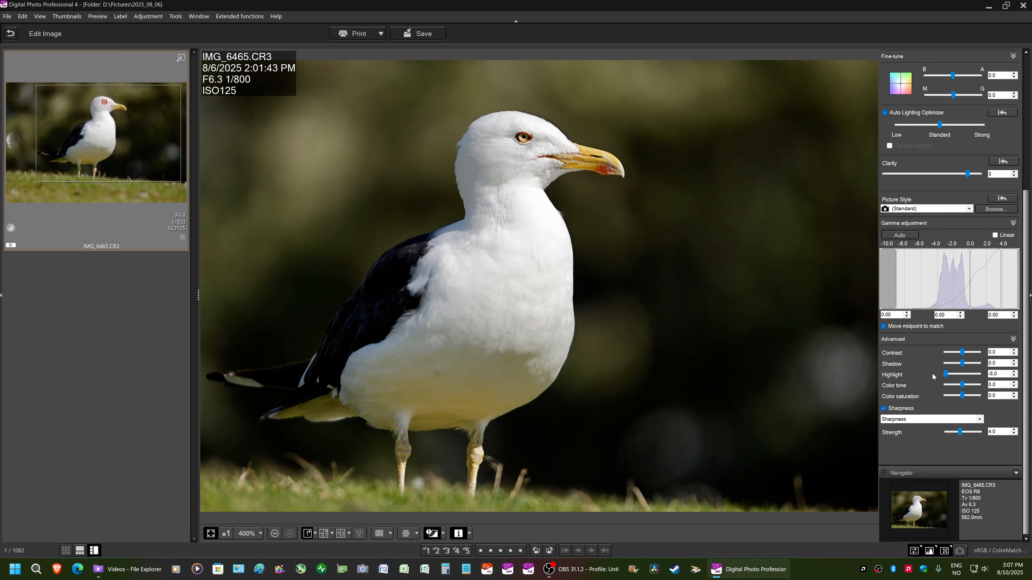
left_click_drag(945, 374, 962, 375)
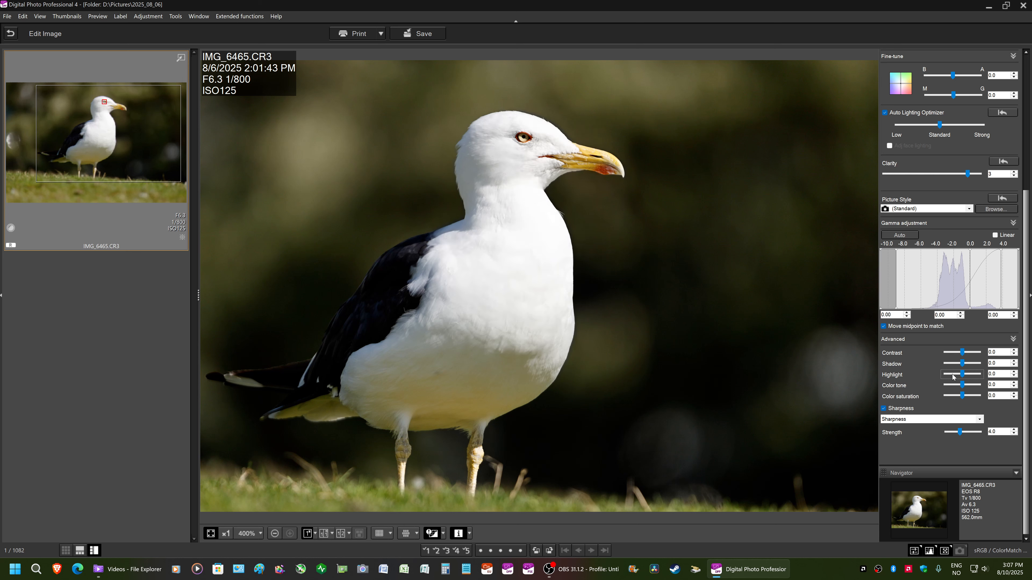
left_click_drag(962, 374, 933, 374)
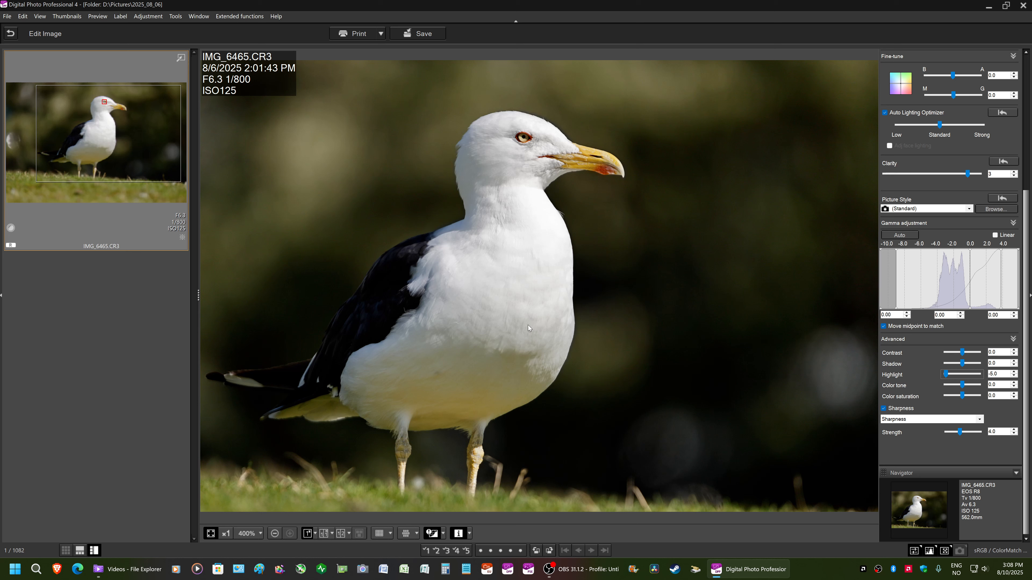
left_click(562, 247)
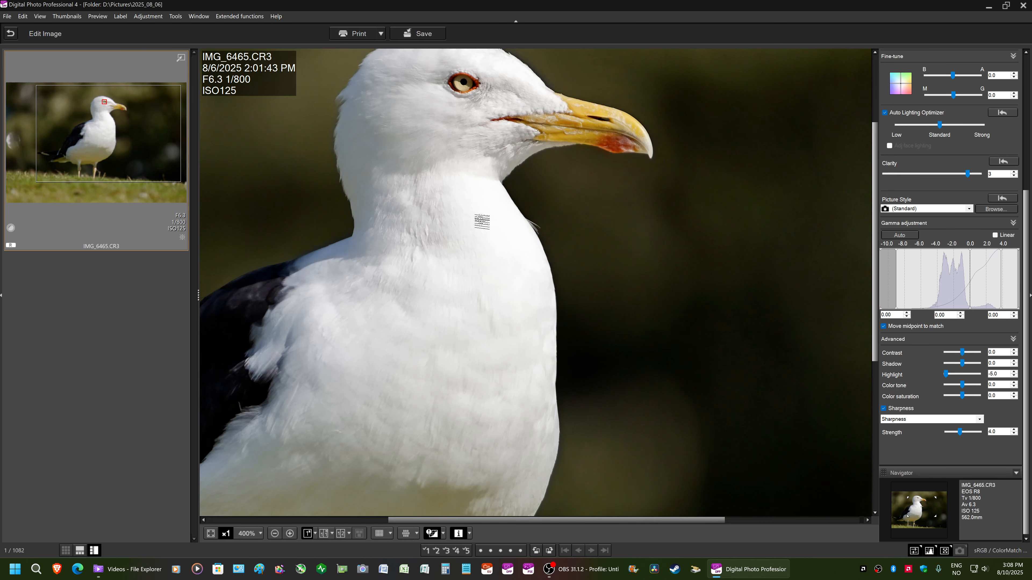
left_click_drag(479, 219, 530, 288)
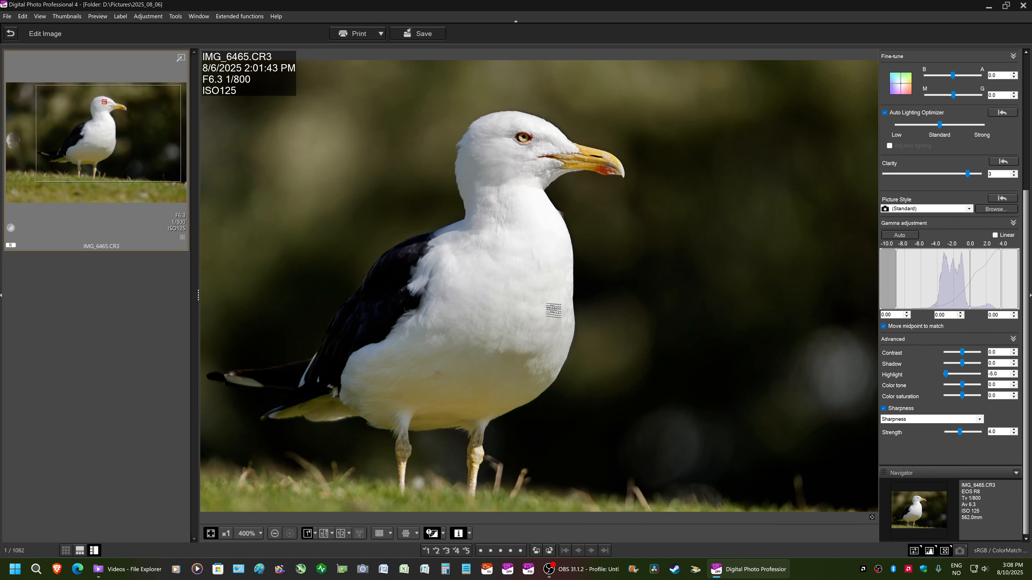
left_click(552, 312)
Raise the photo's color saturation to 3.0 and its contrast to 1.0
left_click_drag(962, 396, 974, 397)
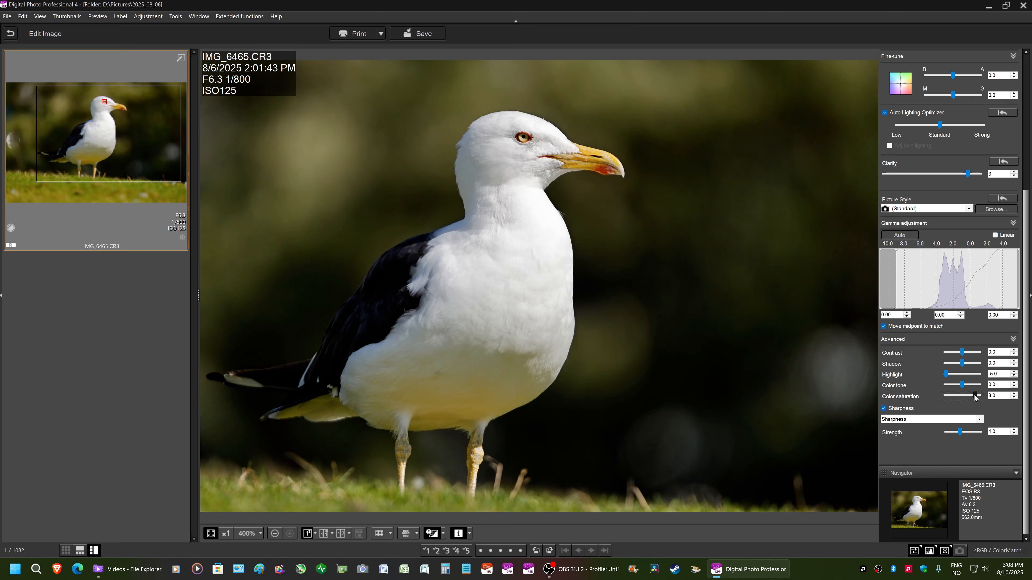
left_click(962, 352)
left_click_drag(962, 352, 967, 352)
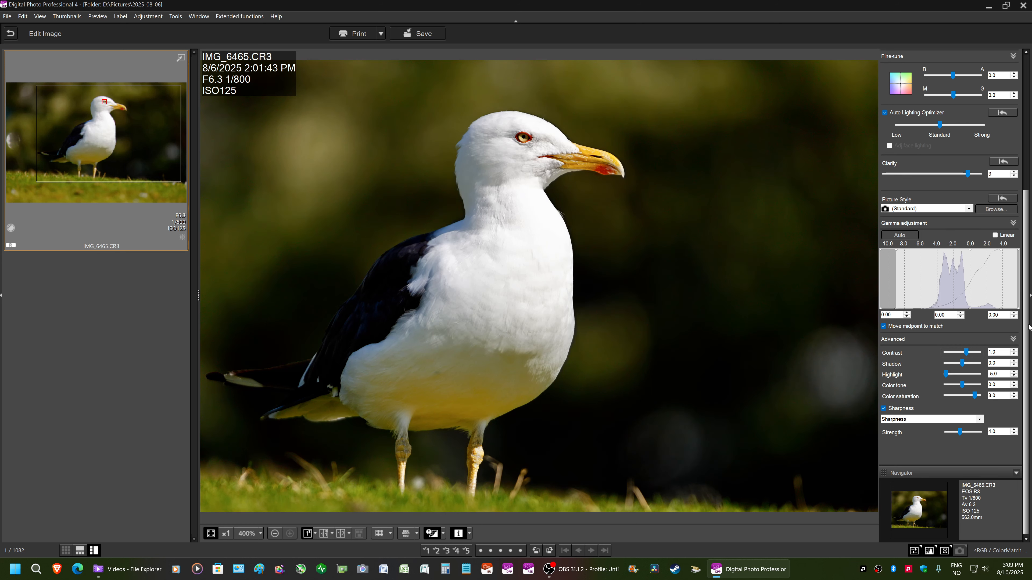
Lower the brightness adjustment to -0.33 and compare the edit side by side with the original image
scroll(1029, 328, "up", 5)
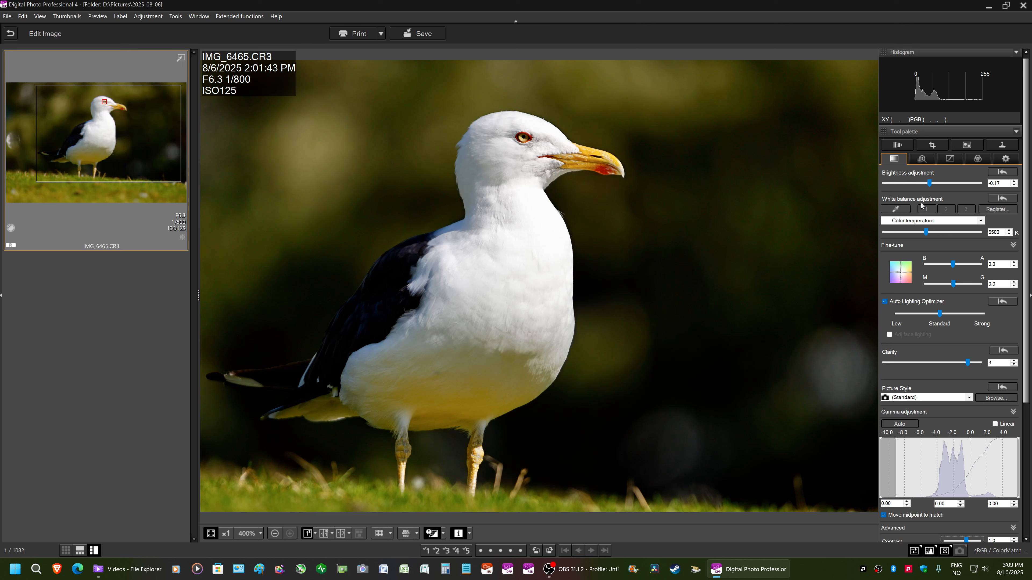
left_click(930, 184)
left_click_drag(929, 186, 926, 186)
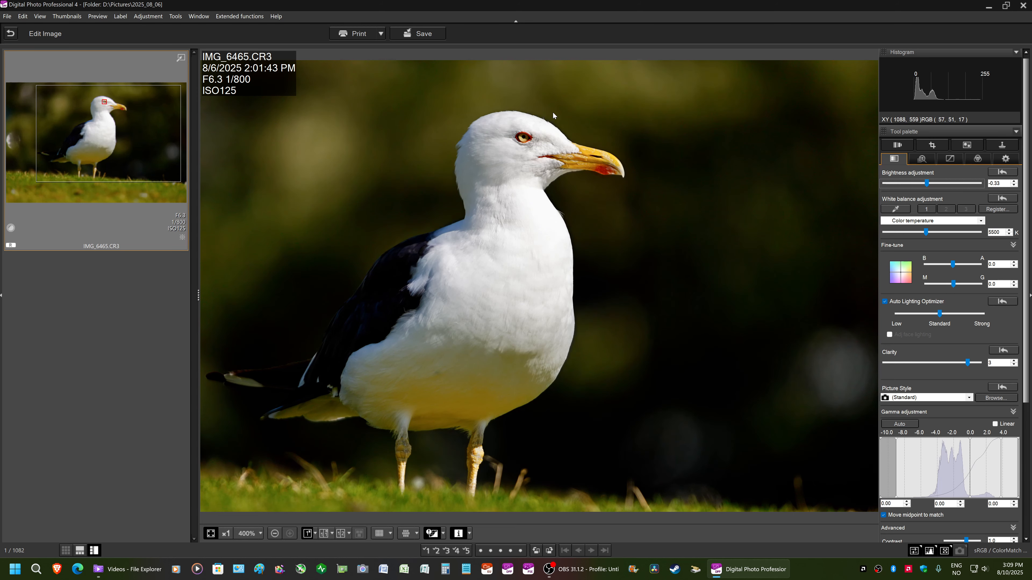
left_click(325, 533)
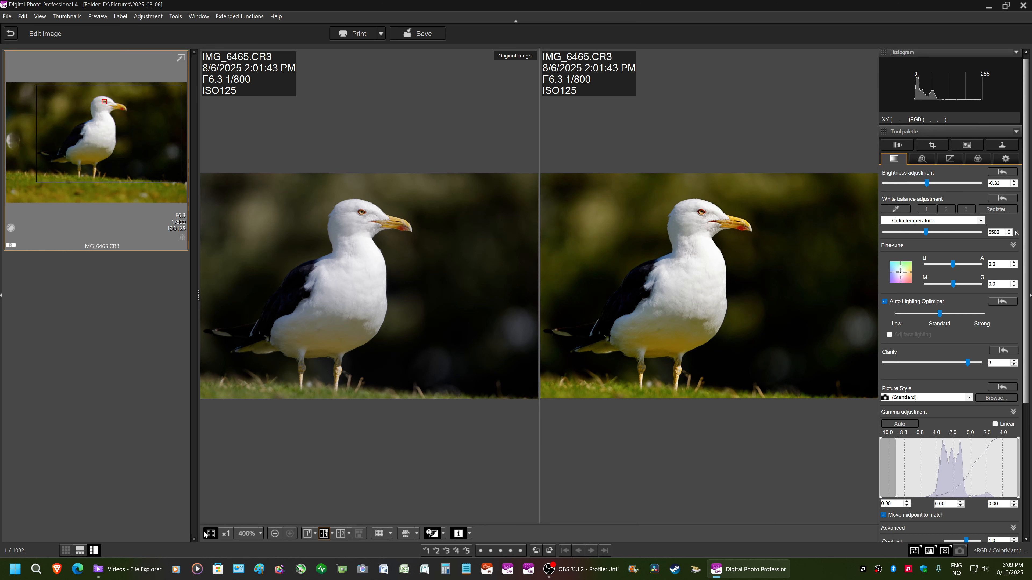
left_click(308, 533)
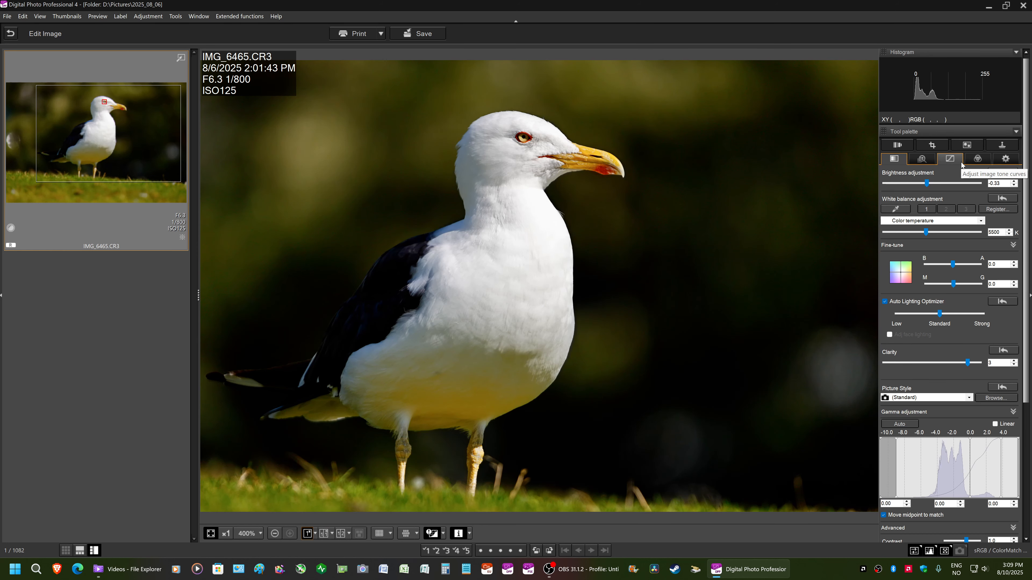
Adjust the saturation and luminance of the green tones in the color adjustment
left_click(975, 159)
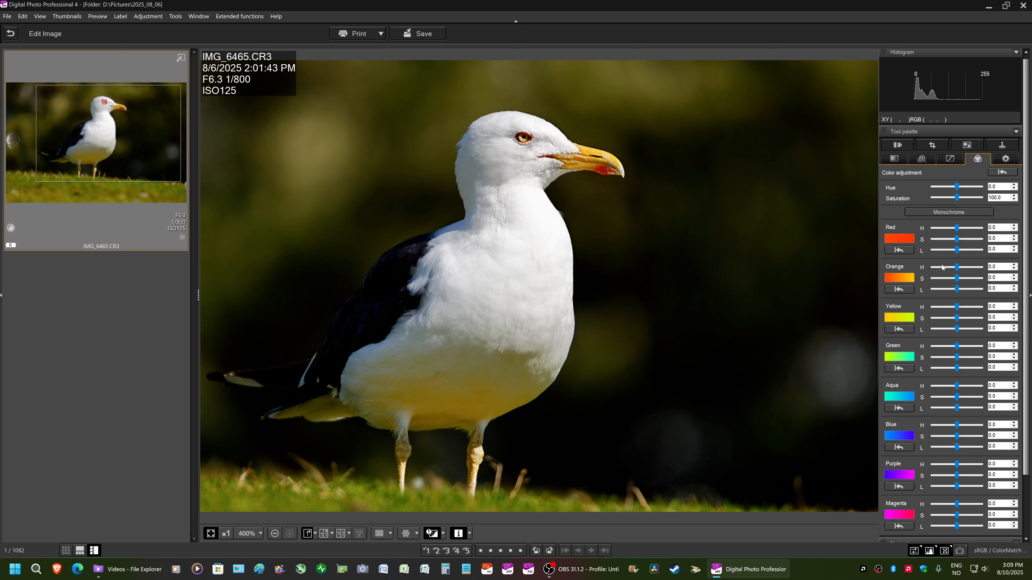
left_click(933, 366)
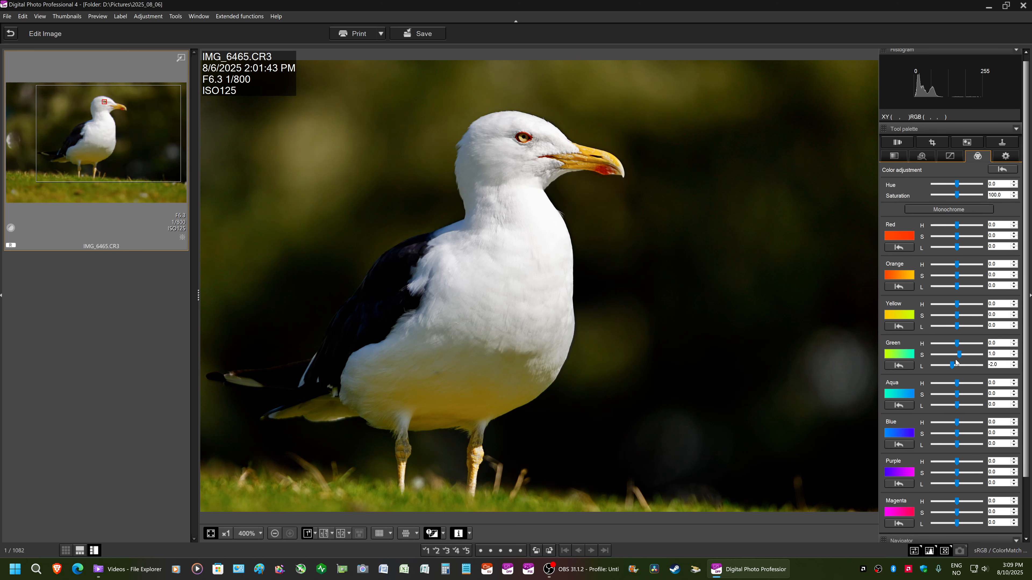
left_click_drag(956, 356, 957, 367)
Prepare a specific-area adjustment in group 1 for the gull's eye with brush size 5 and brightness -100
left_click(1000, 145)
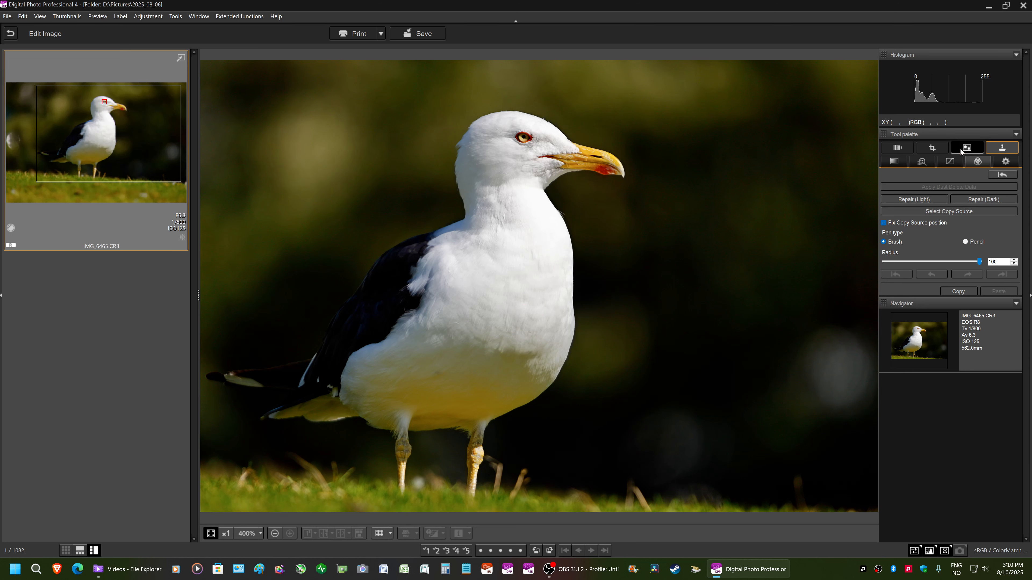
left_click(977, 149)
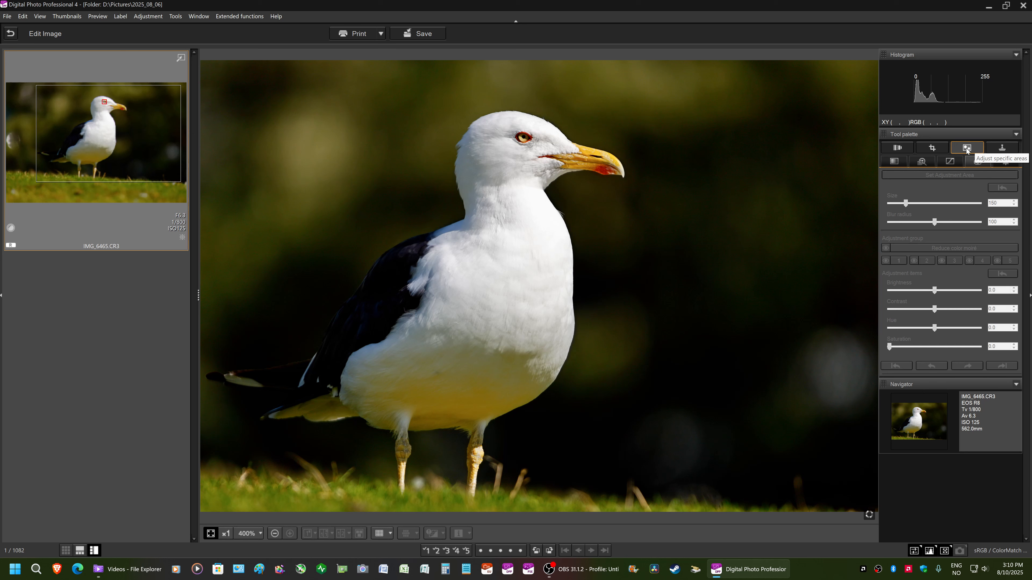
left_click(967, 151)
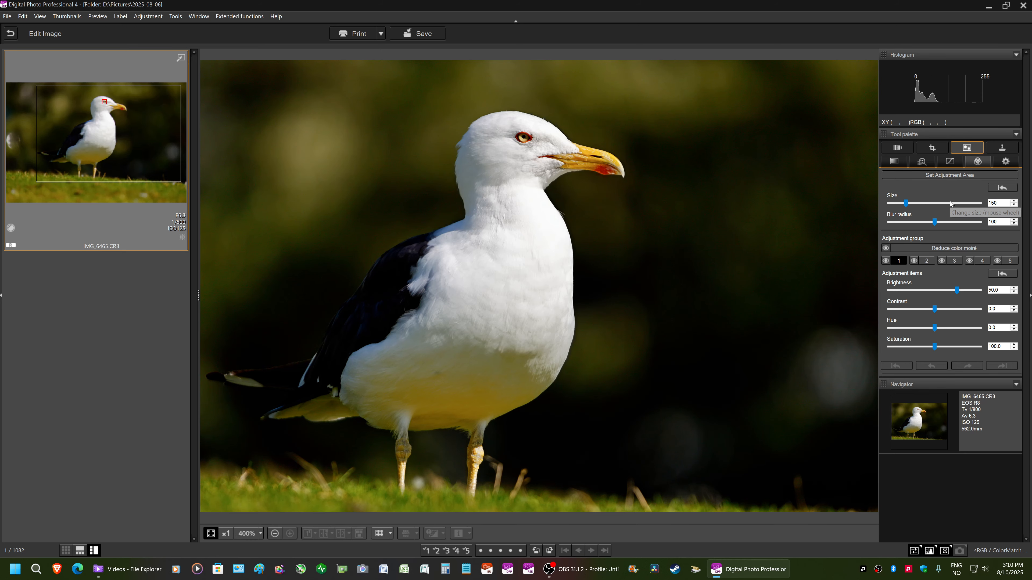
left_click(242, 536)
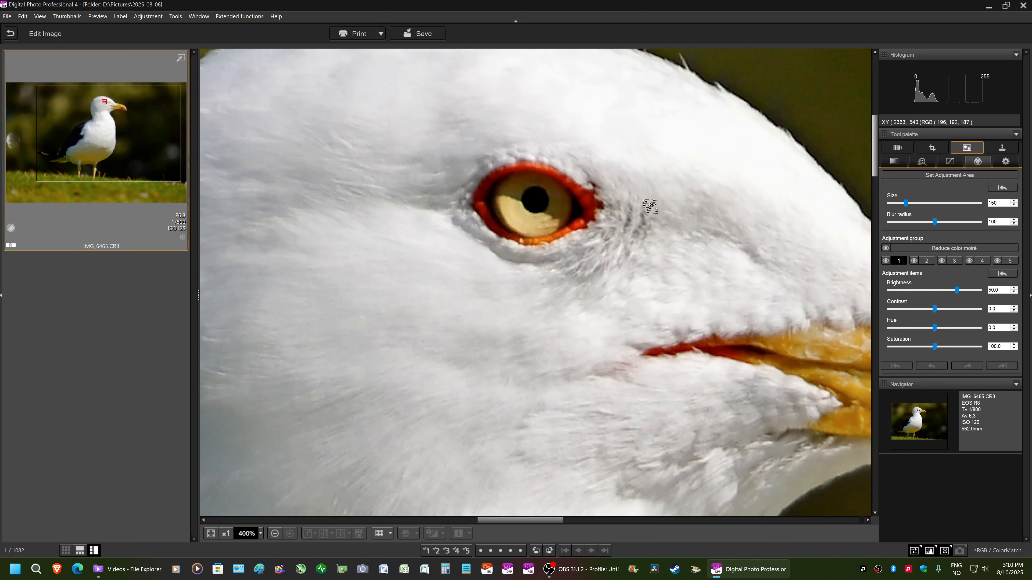
left_click_drag(649, 206, 612, 242)
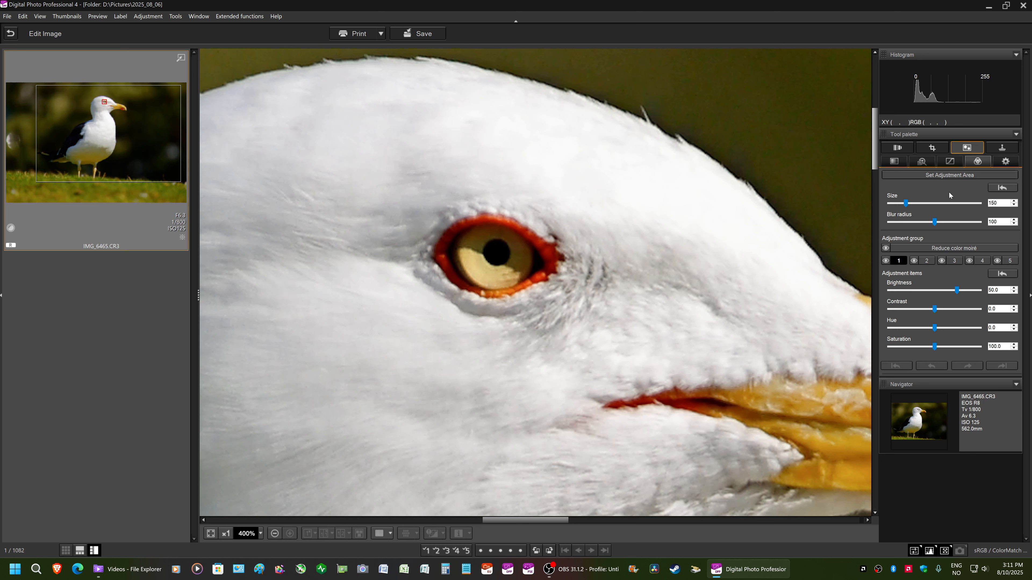
left_click(949, 175)
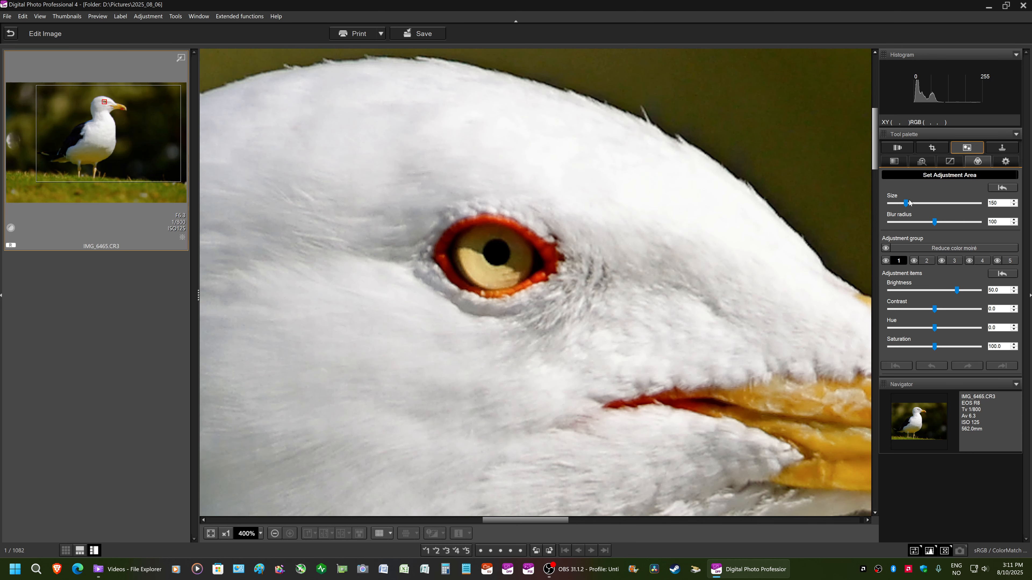
left_click_drag(908, 200, 892, 201)
left_click_drag(956, 291, 885, 292)
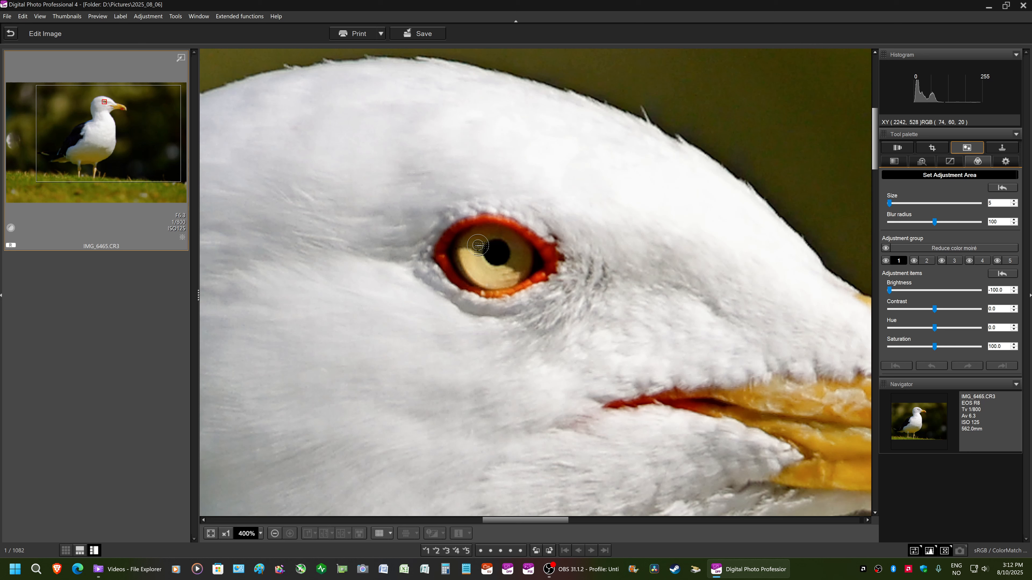
Paint the adjustment area over the iris and pupil of the gull's eye
mouse_move(477, 245)
left_mouse_down()
mouse_move(495, 270)
mouse_move(510, 265)
mouse_move(511, 238)
left_mouse_up()
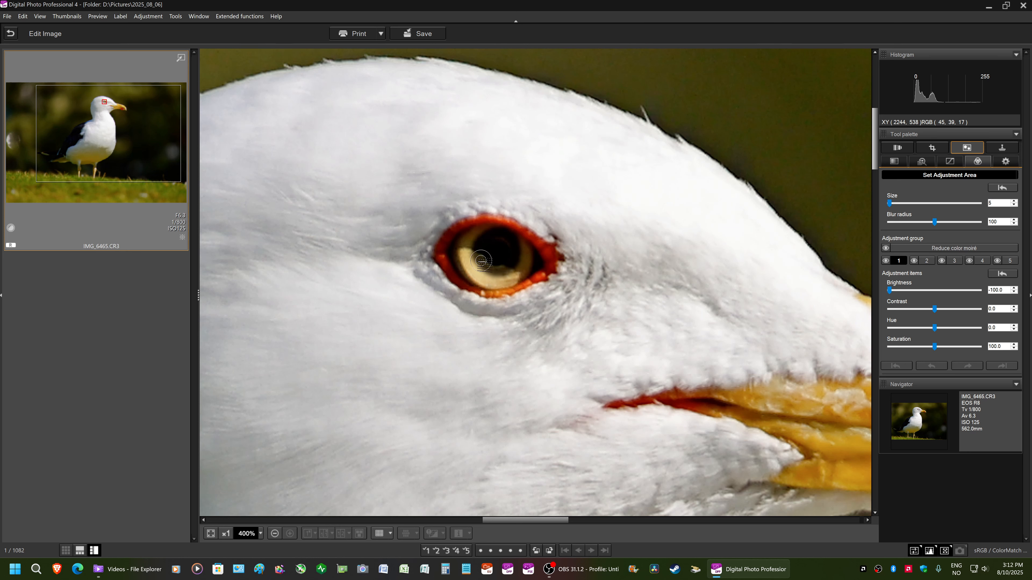
left_click(481, 266)
mouse_move(471, 242)
left_mouse_down()
mouse_move(496, 229)
mouse_move(466, 243)
mouse_move(468, 267)
mouse_move(460, 251)
mouse_move(481, 283)
mouse_move(516, 283)
mouse_move(529, 251)
mouse_move(511, 237)
mouse_move(518, 272)
mouse_move(486, 277)
mouse_move(472, 248)
mouse_move(478, 272)
mouse_move(519, 273)
mouse_move(544, 260)
left_mouse_up()
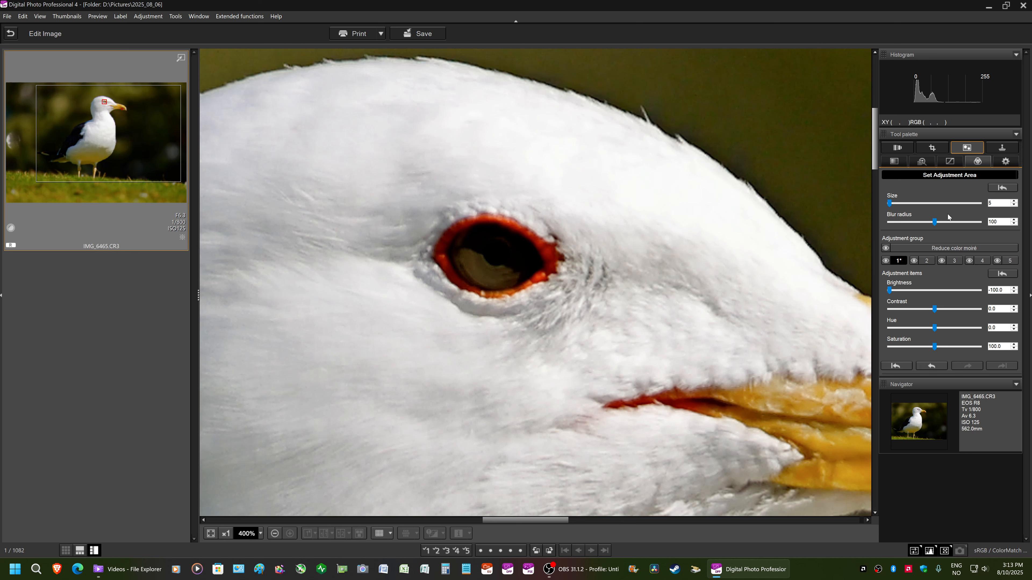
Restore the group 1 eye adjustment's brightness to 0 and set its saturation to 160
left_click_drag(890, 291, 935, 292)
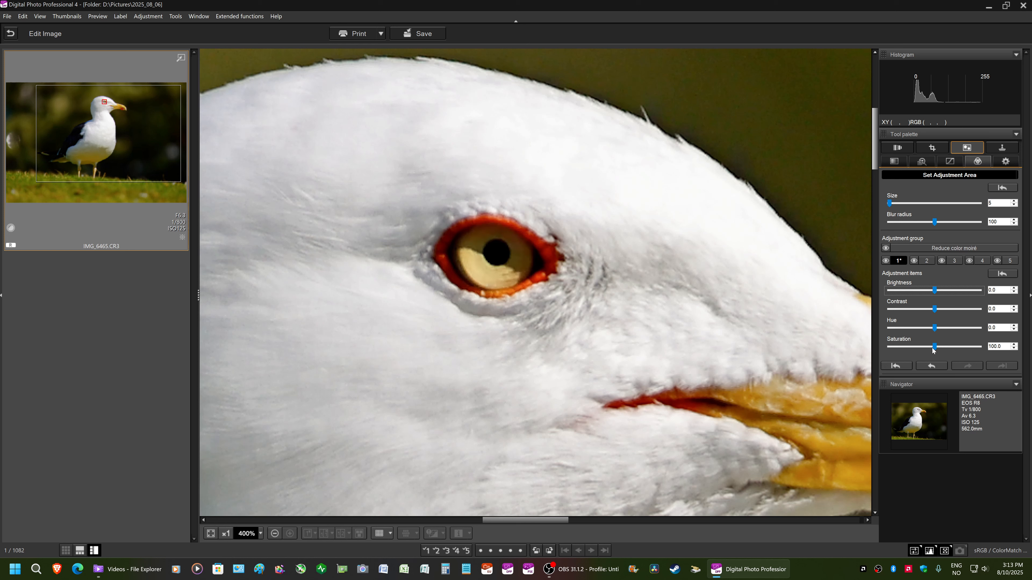
left_click_drag(934, 346, 946, 346)
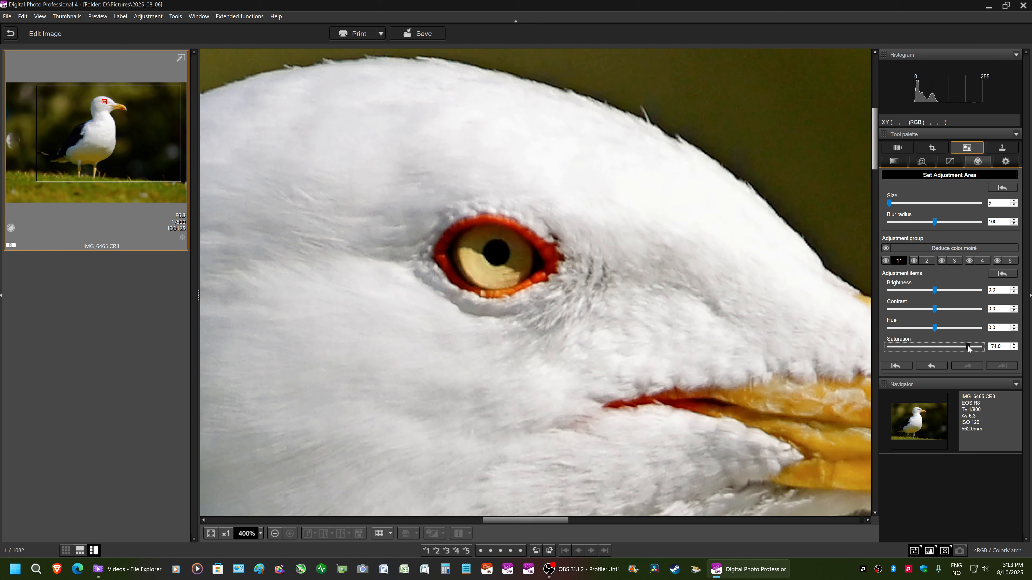
left_click_drag(968, 348, 964, 348)
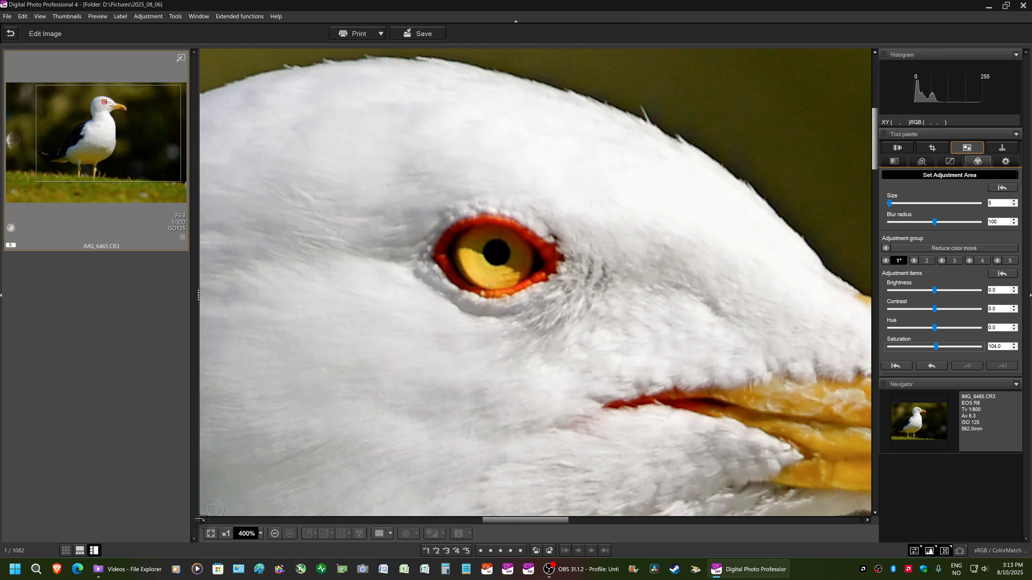
left_click(211, 533)
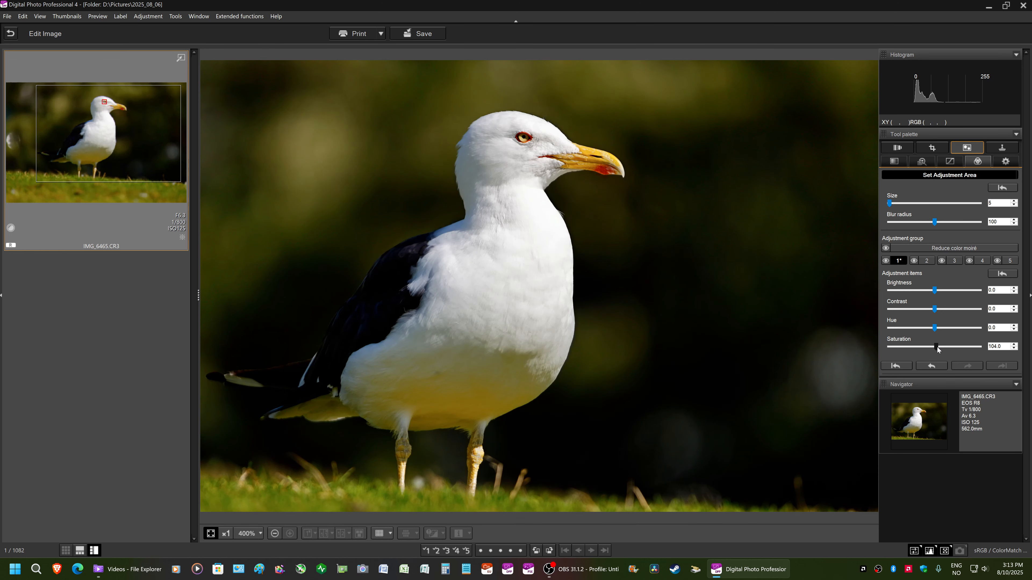
left_click_drag(937, 349, 962, 348)
Set adjustment group 2 to brightness -100 and paint its area over the red ring around the gull's eye
left_click(247, 533)
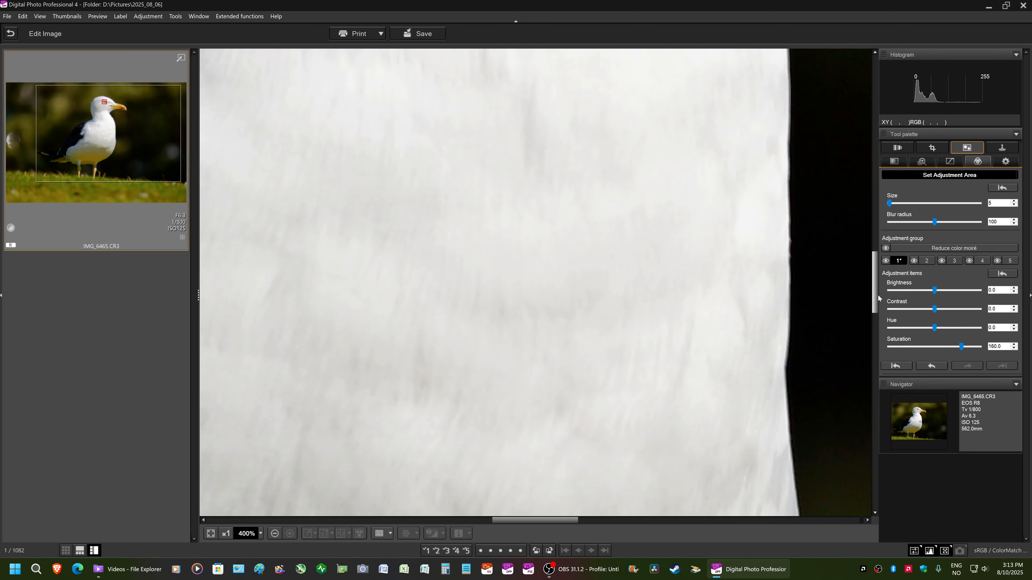
left_click_drag(876, 289, 878, 160)
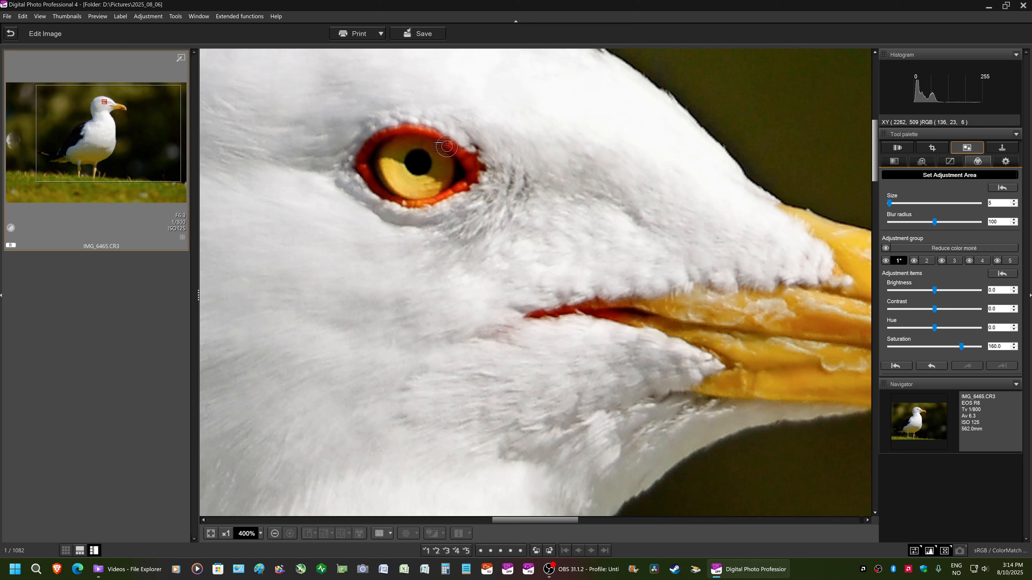
left_click(928, 261)
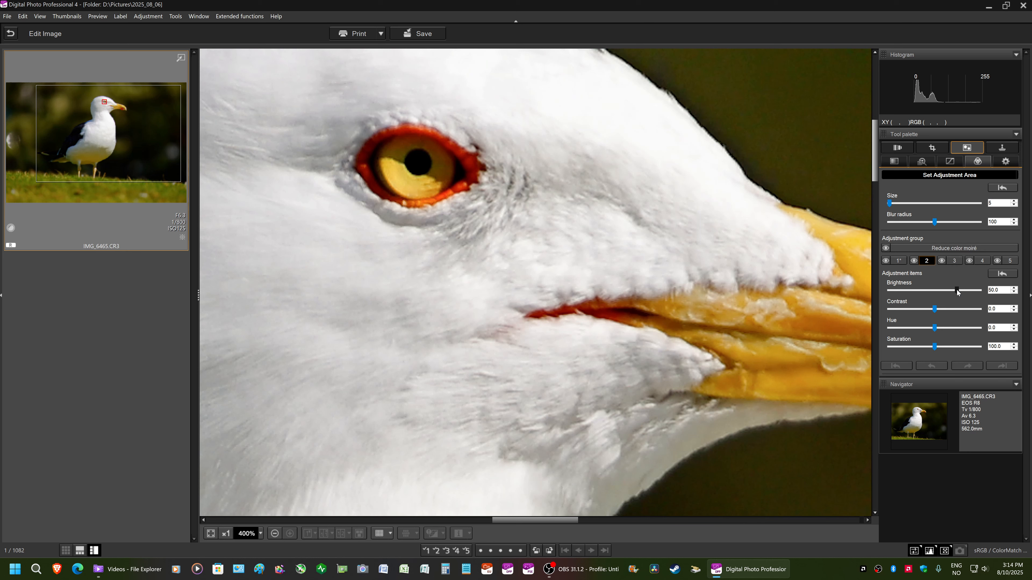
left_click_drag(957, 289, 873, 287)
mouse_move(405, 129)
left_mouse_down()
mouse_move(367, 150)
mouse_move(368, 177)
mouse_move(412, 202)
mouse_move(459, 190)
mouse_move(475, 166)
mouse_move(459, 151)
mouse_move(430, 133)
mouse_move(390, 132)
left_mouse_up()
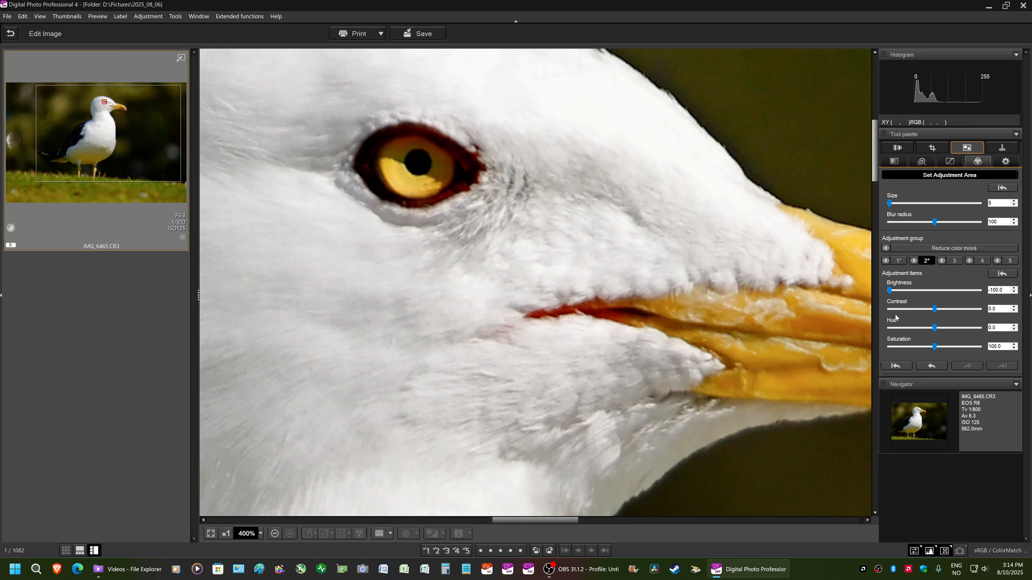
Restore the red eye ring adjustment's brightness to 0 and set its saturation to 130
left_click_drag(890, 289, 935, 288)
left_click_drag(934, 346, 950, 347)
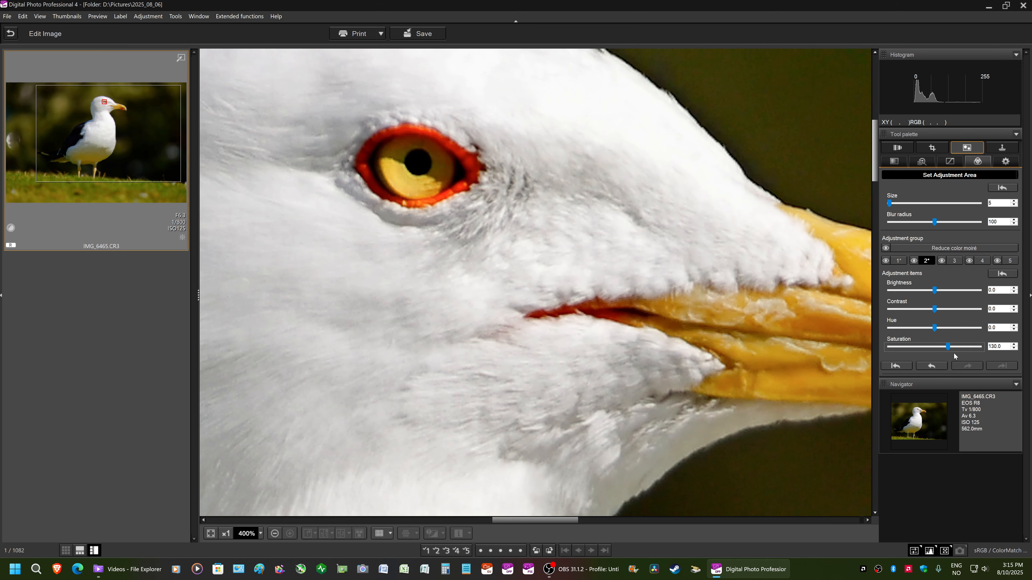
left_click(172, 494)
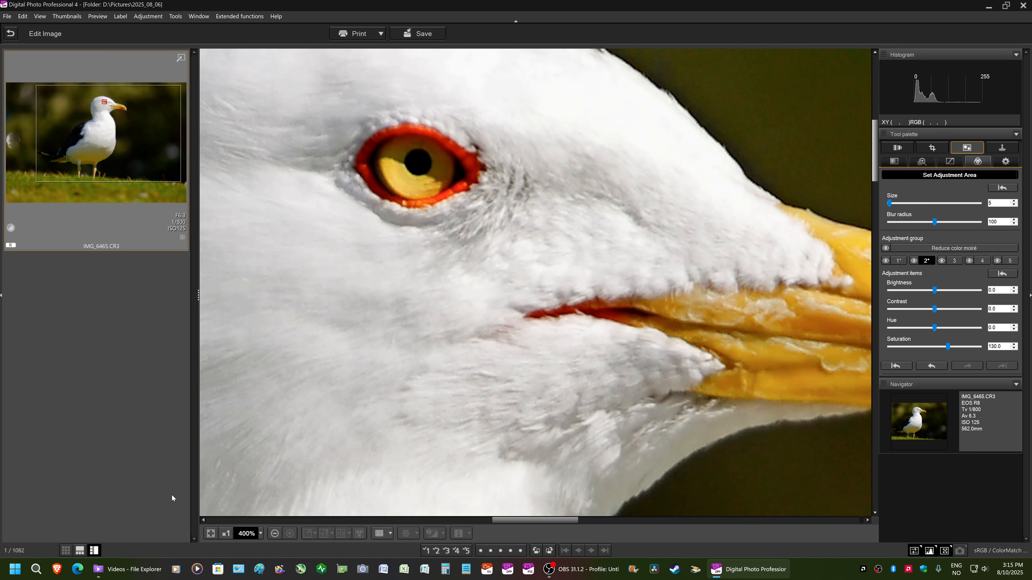
left_click(211, 533)
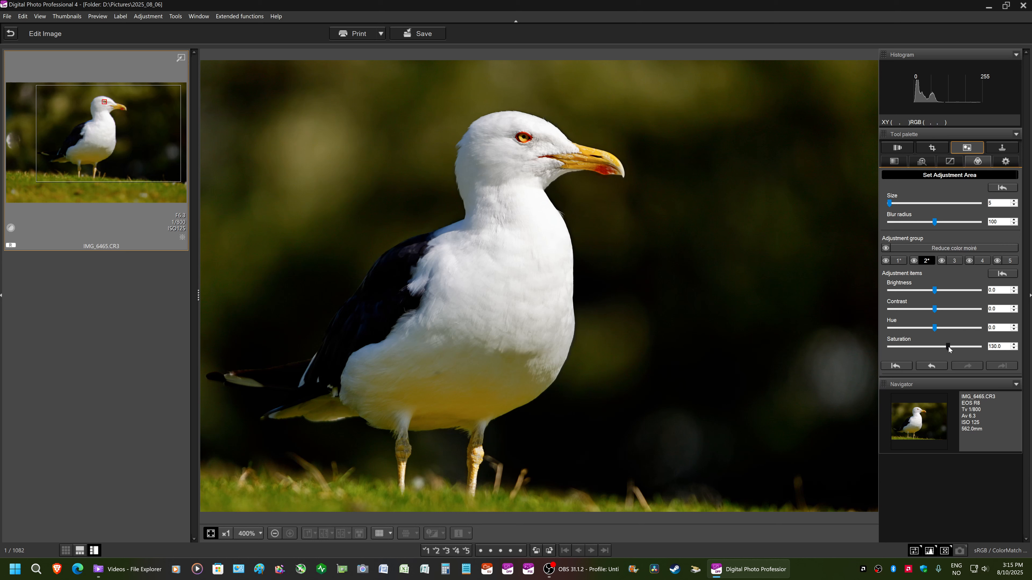
Switch adjustment group 2 off and on again to compare the eye ring with and without it
left_click(925, 262)
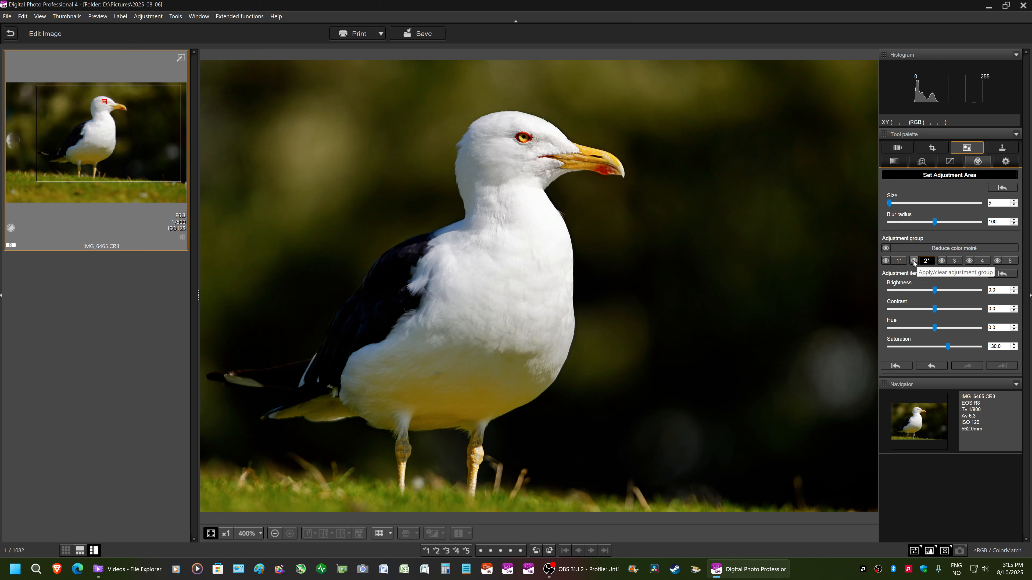
left_click(913, 263)
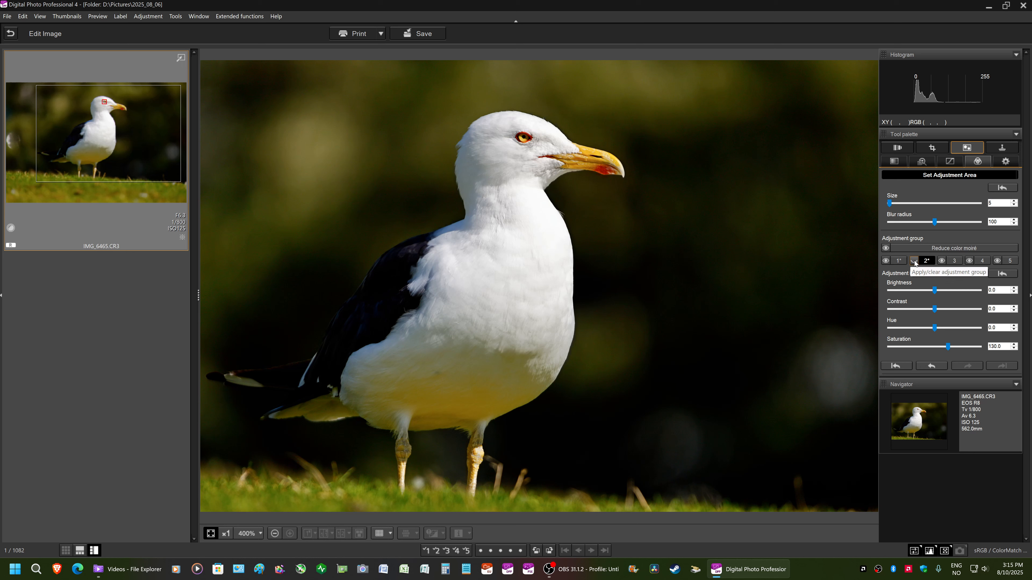
left_click(914, 262)
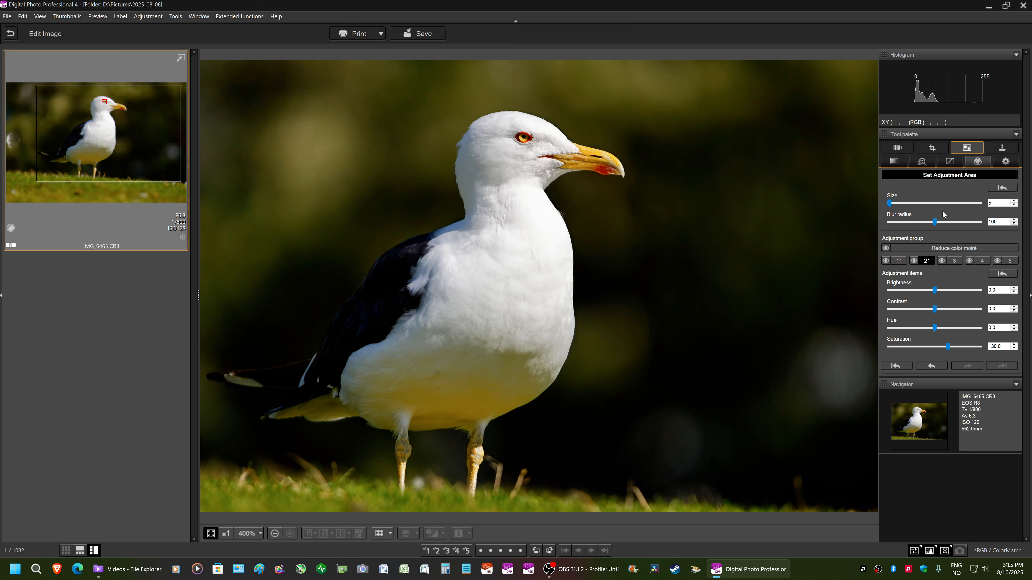
Set adjustment group 3 to brightness -100 and paint its area over the gull's beak, using brush size 15 for the larger parts
left_click(954, 263)
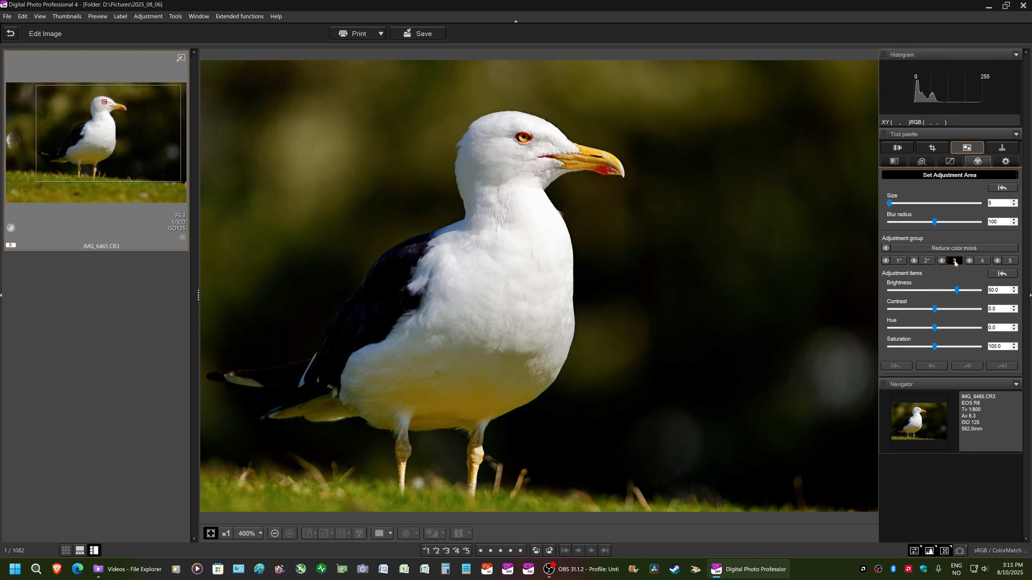
left_click_drag(957, 291, 889, 291)
left_click(259, 534)
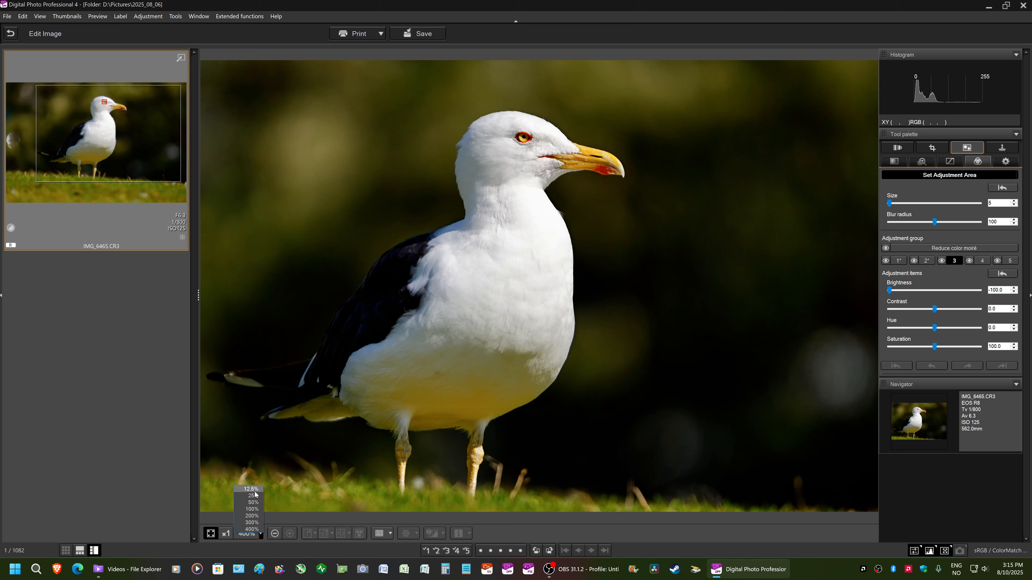
left_click(256, 509)
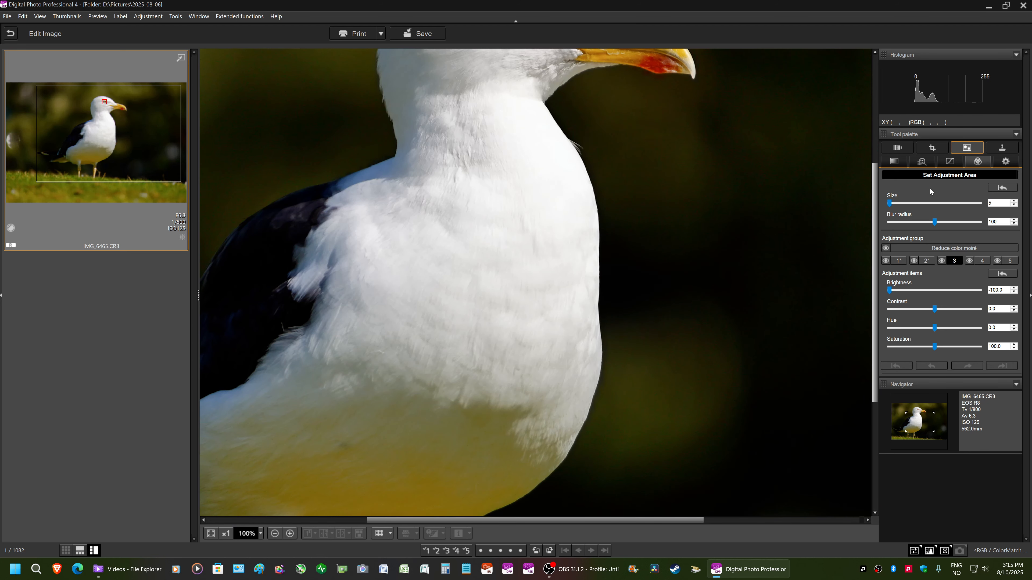
scroll(875, 227, "up", 3)
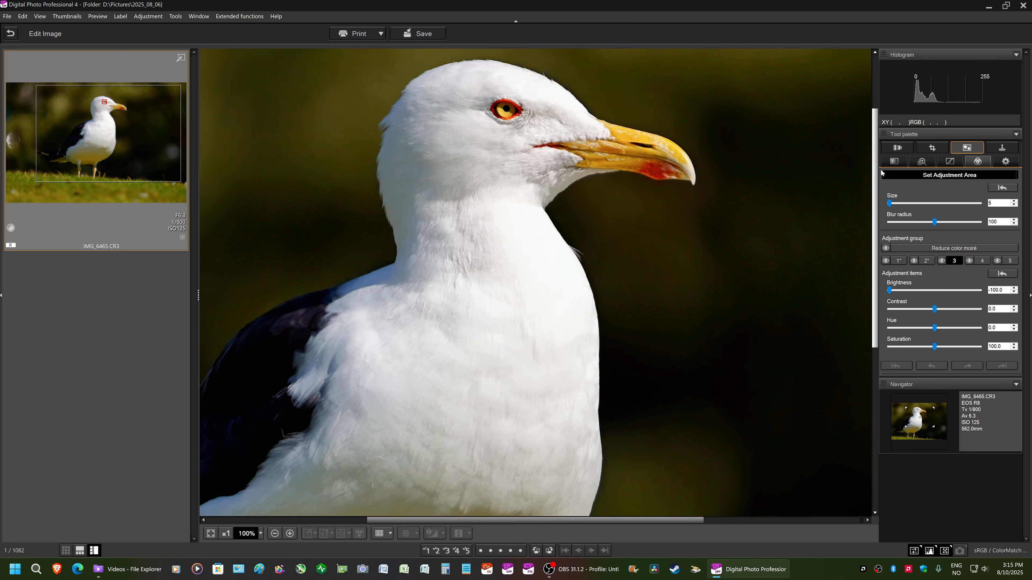
left_click(261, 534)
left_click(254, 524)
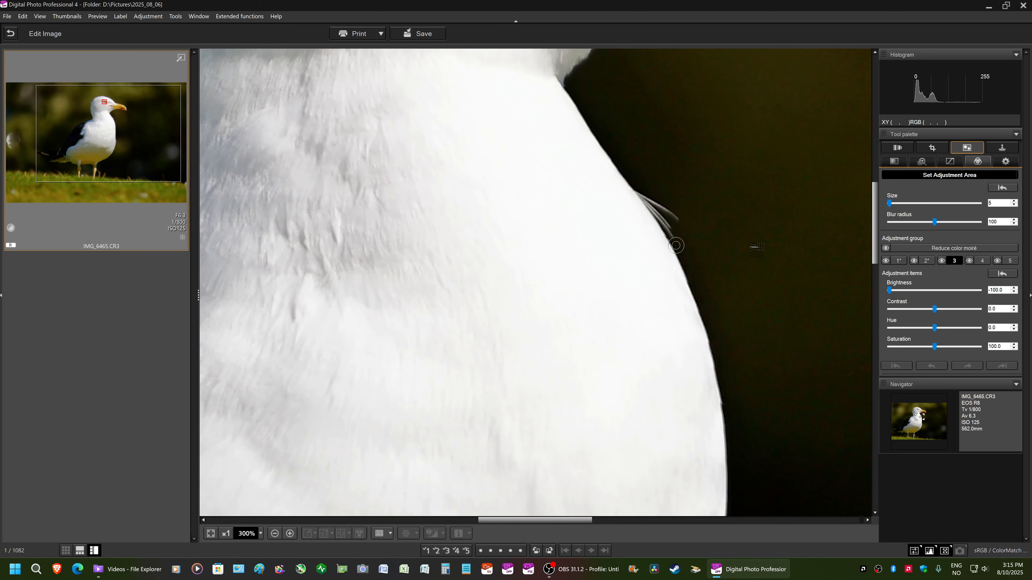
scroll(882, 239, "up", 3)
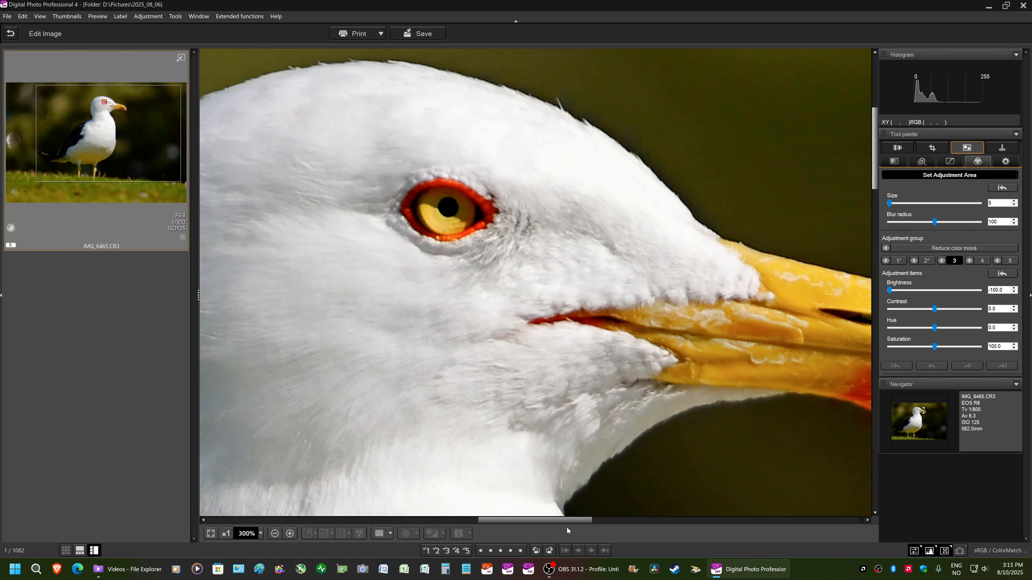
left_click_drag(564, 521, 645, 523)
left_click_drag(611, 523, 606, 523)
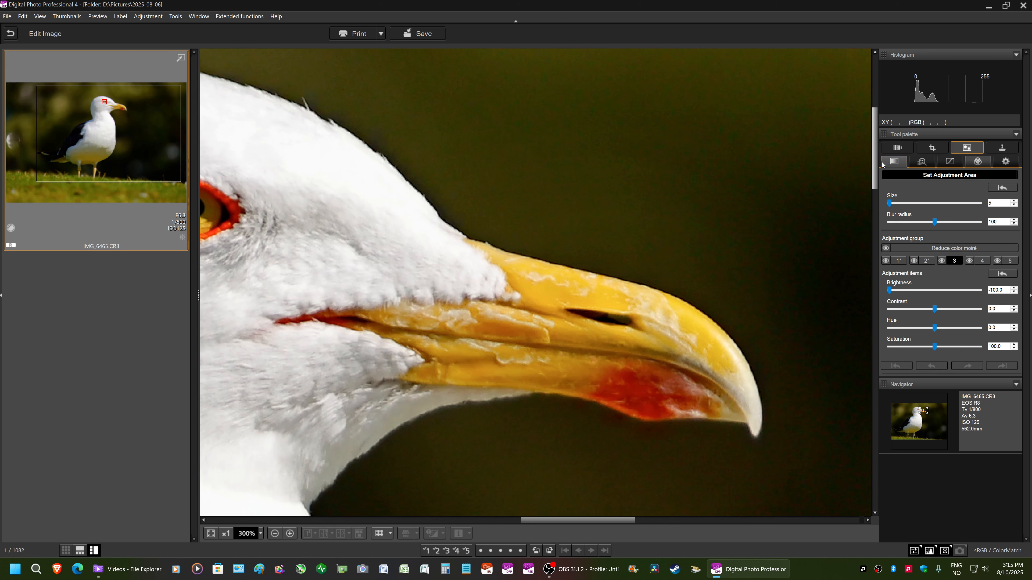
left_click_drag(876, 158, 876, 172)
left_click_drag(571, 520, 563, 521)
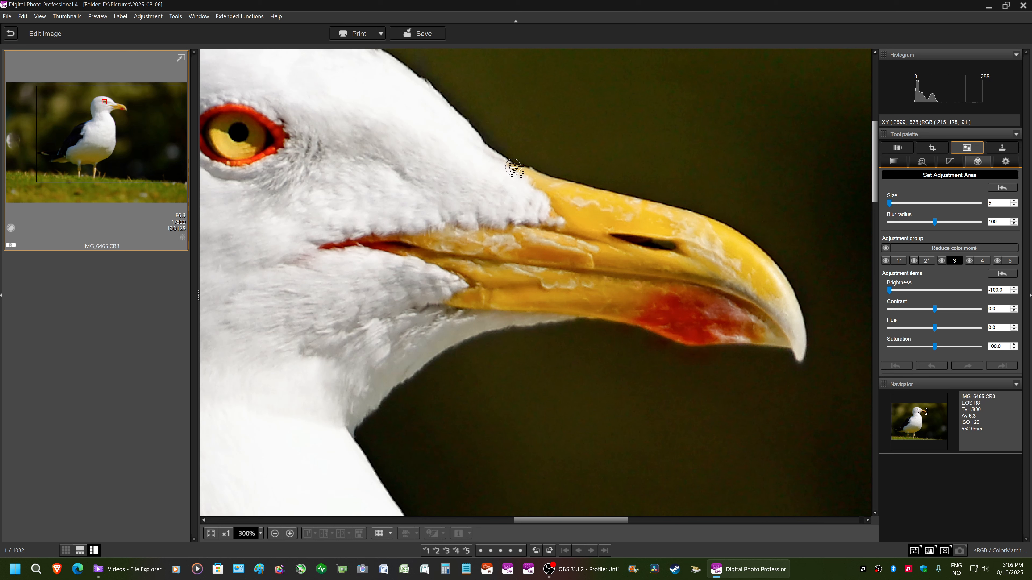
left_click_drag(513, 167, 569, 188)
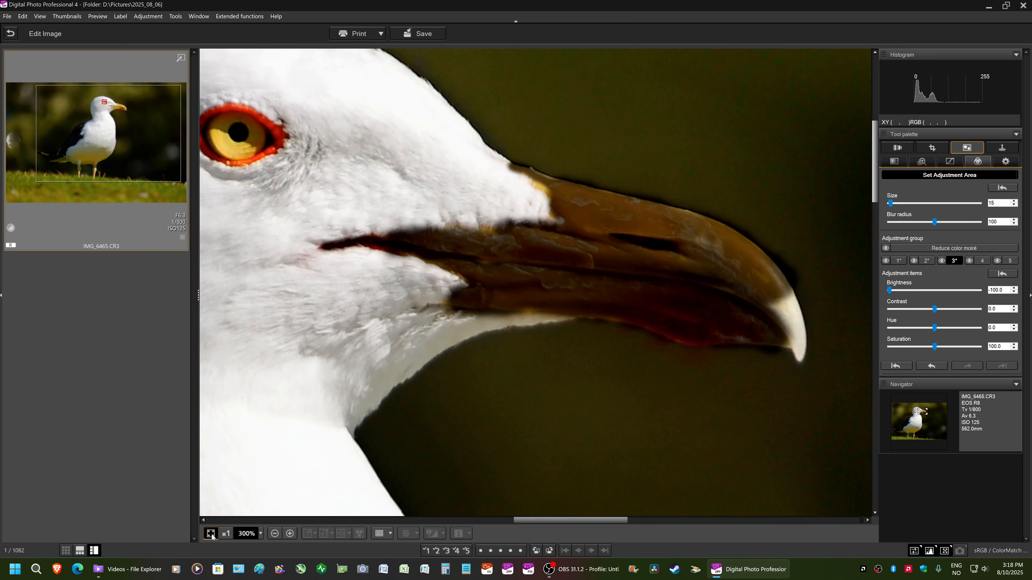
Restore the beak adjustment's brightness to 0 and raise its saturation while judging the whole photo
left_click(211, 533)
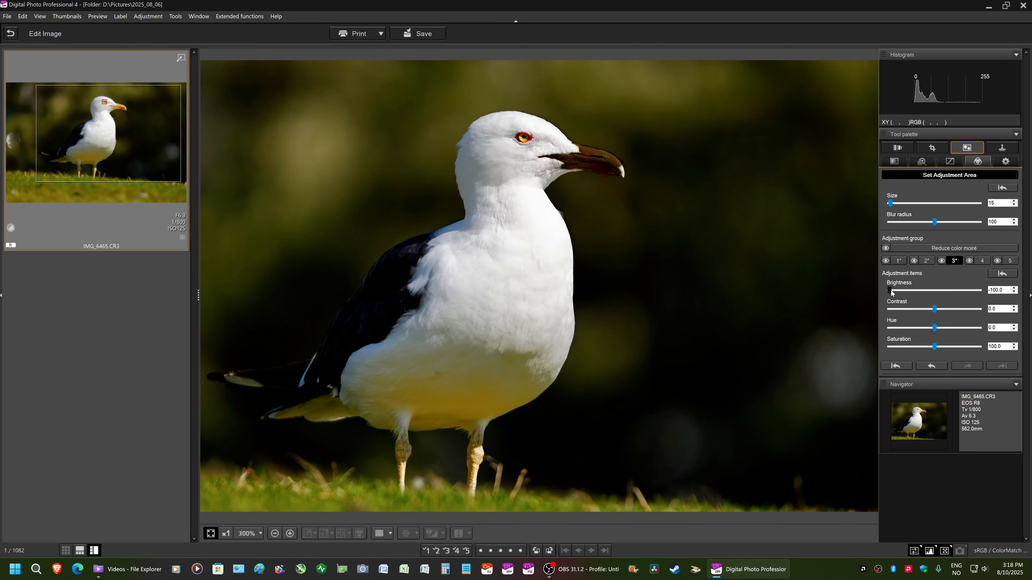
left_click_drag(890, 291, 935, 293)
left_click_drag(935, 347, 940, 348)
left_click_drag(950, 350, 952, 350)
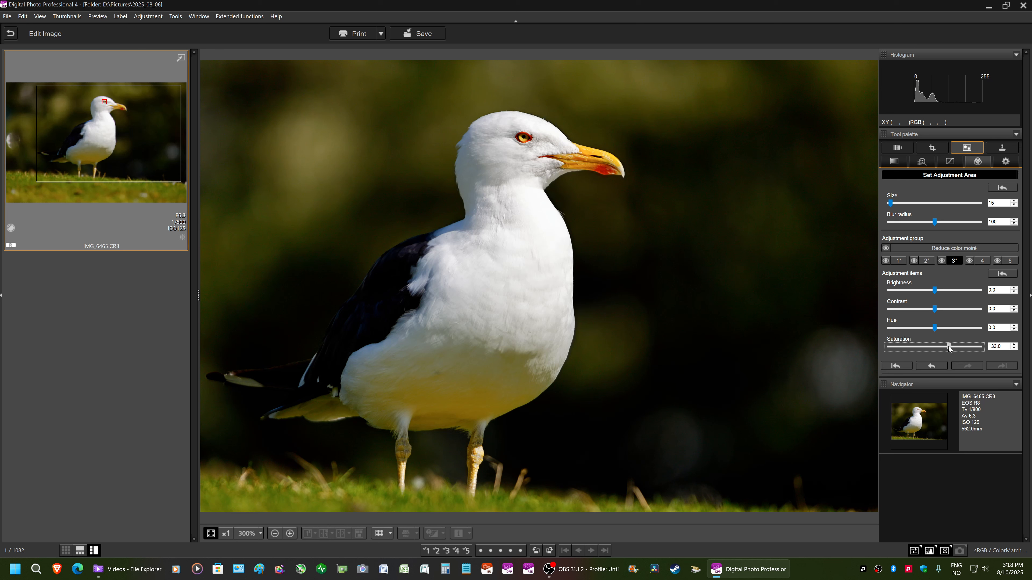
left_click_drag(948, 346, 937, 347)
left_click_drag(934, 346, 947, 347)
Prepare adjustment group 4 for the gull's legs with brush size 15 and brightness -100
left_click(983, 261)
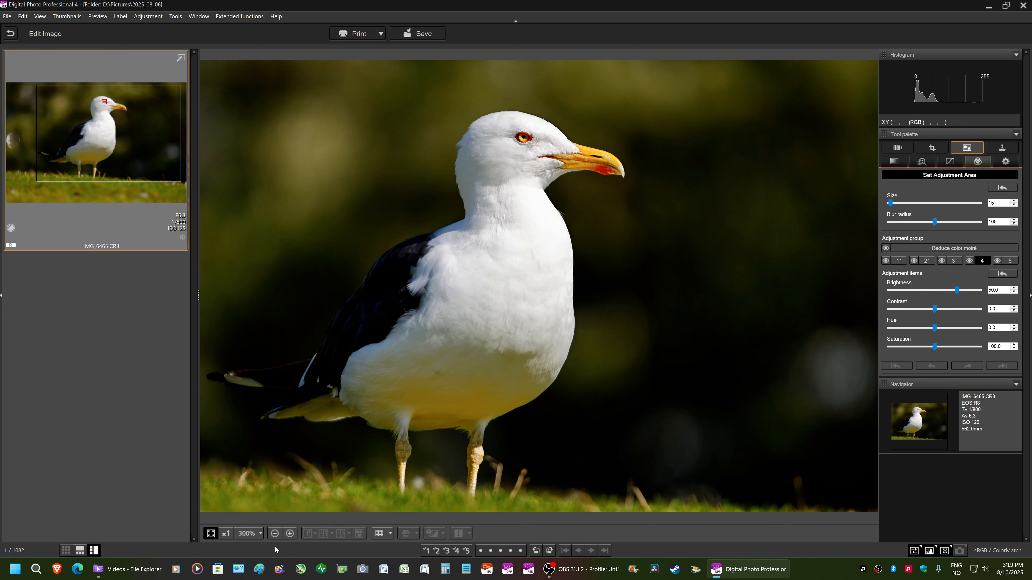
left_click(246, 534)
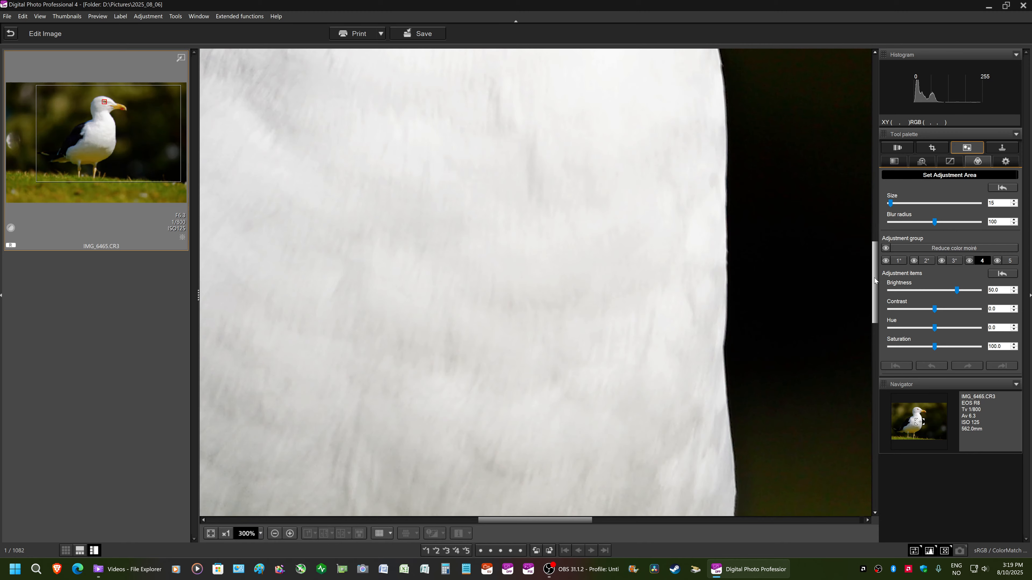
left_click_drag(874, 278, 838, 401)
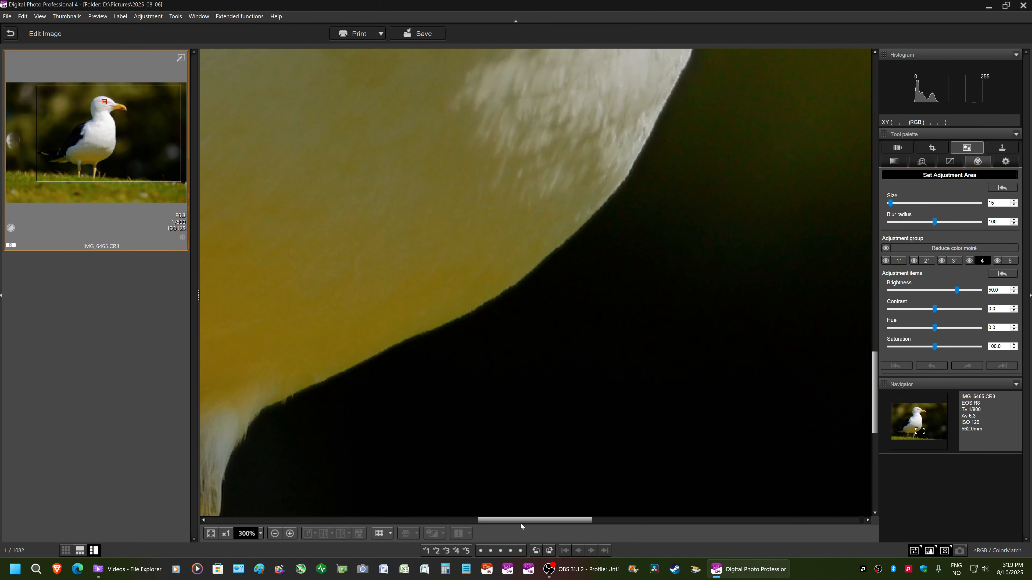
left_click_drag(521, 520, 441, 521)
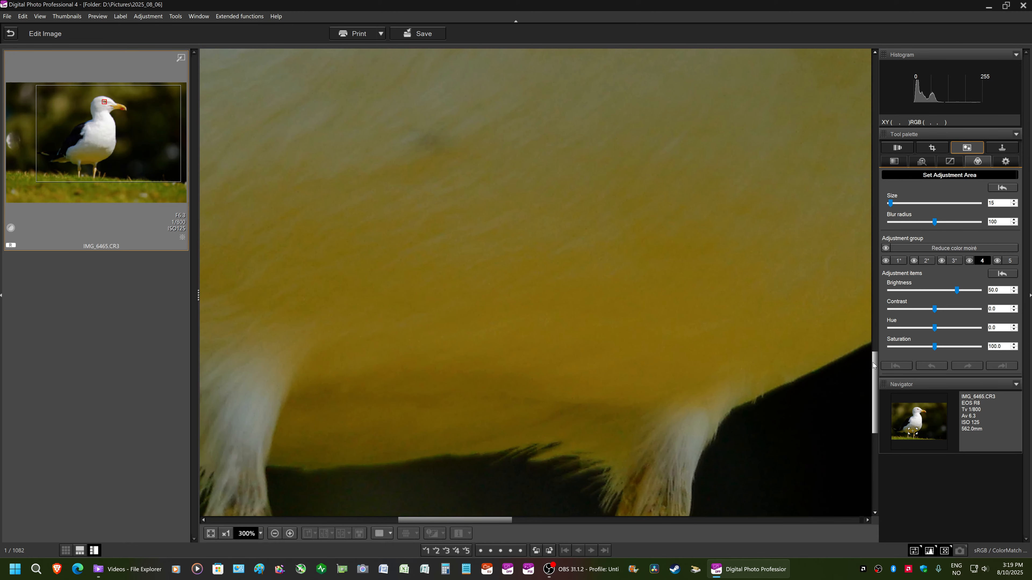
left_click_drag(874, 365, 876, 427)
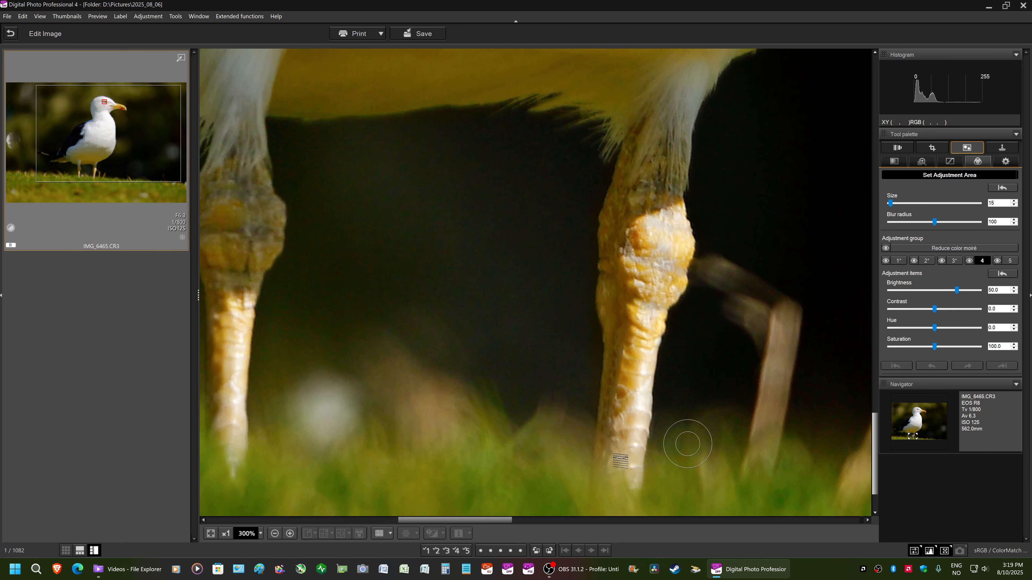
left_click_drag(484, 520, 470, 521)
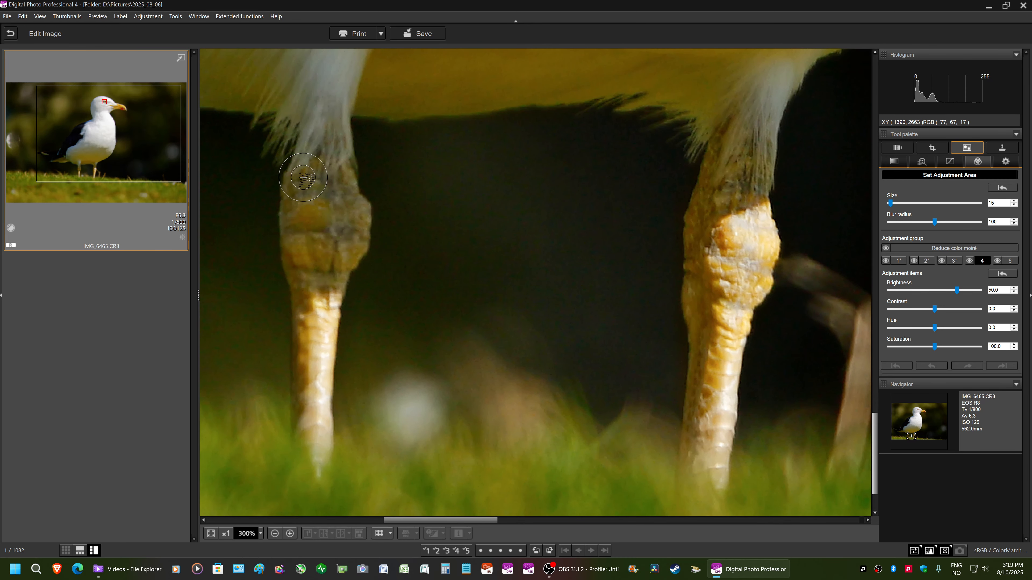
left_click_drag(956, 290, 888, 294)
Paint the area of adjustment group 4 over both of the gull's legs, from the feathers down to the grass
left_click(303, 176)
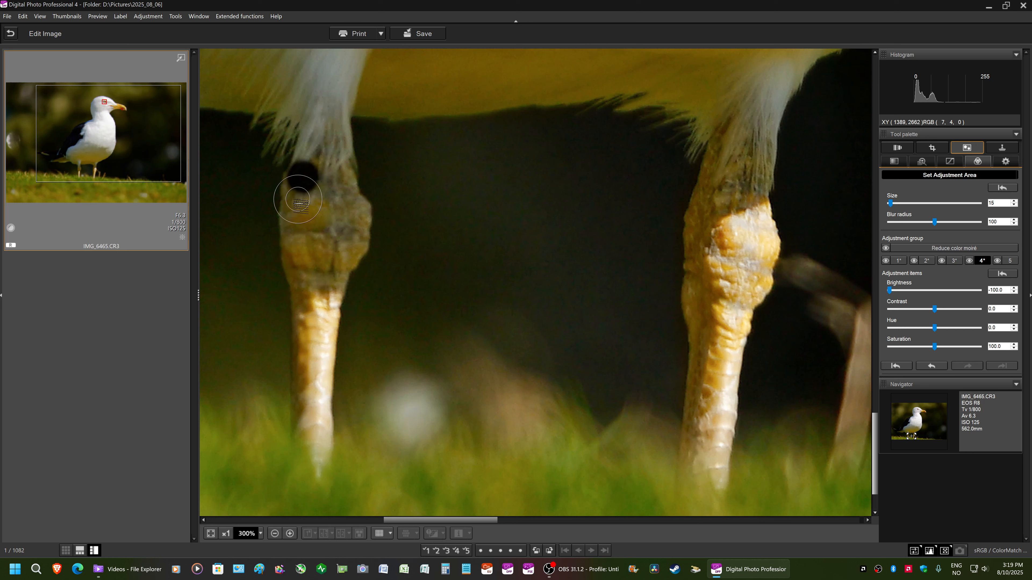
left_click(292, 214)
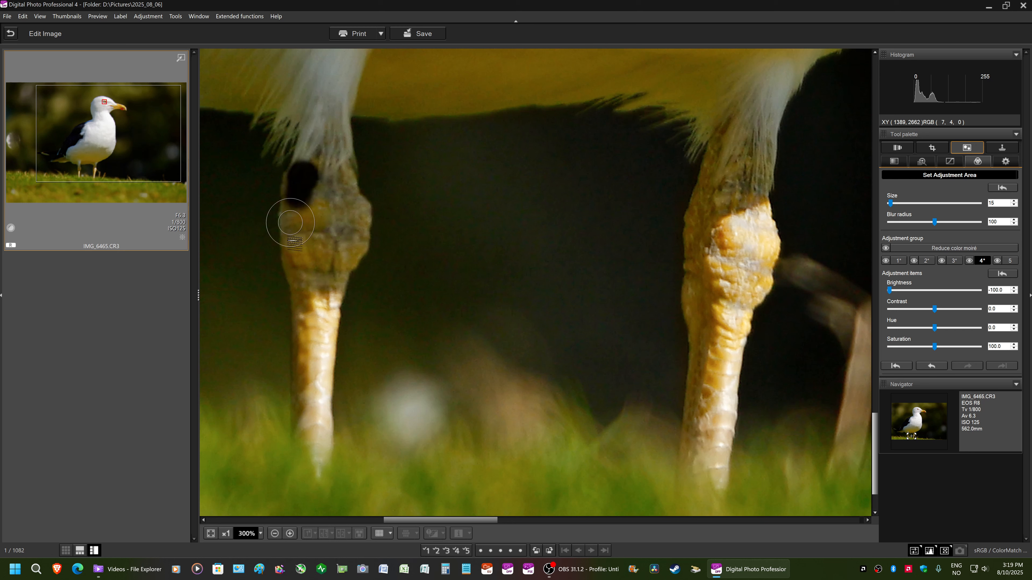
mouse_move(290, 222)
left_mouse_down()
mouse_move(303, 284)
mouse_move(333, 181)
mouse_move(314, 181)
mouse_move(302, 247)
mouse_move(316, 305)
mouse_move(333, 196)
left_mouse_up()
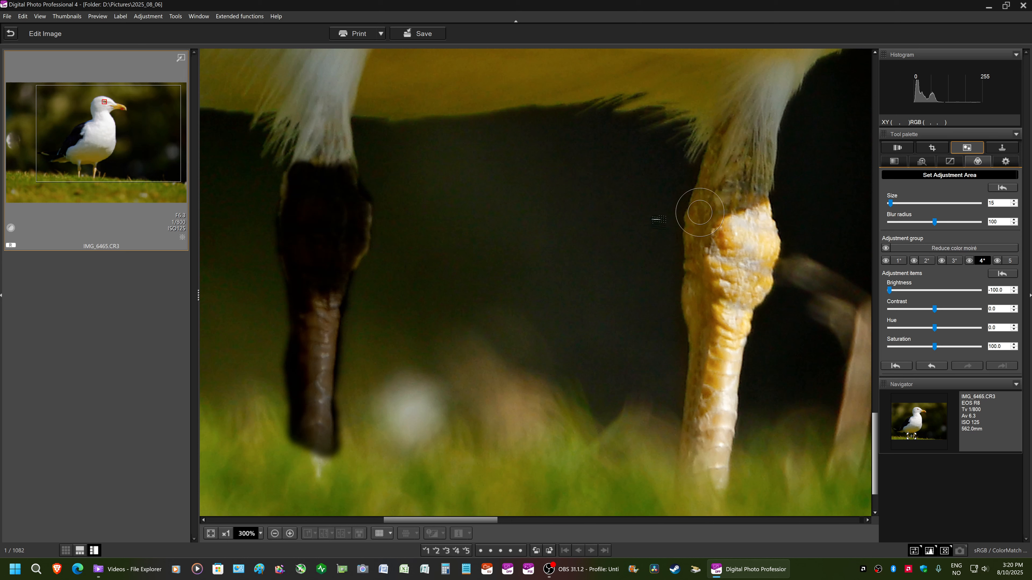
left_click(716, 166)
mouse_move(715, 181)
left_mouse_down()
mouse_move(699, 237)
mouse_move(699, 315)
left_mouse_up()
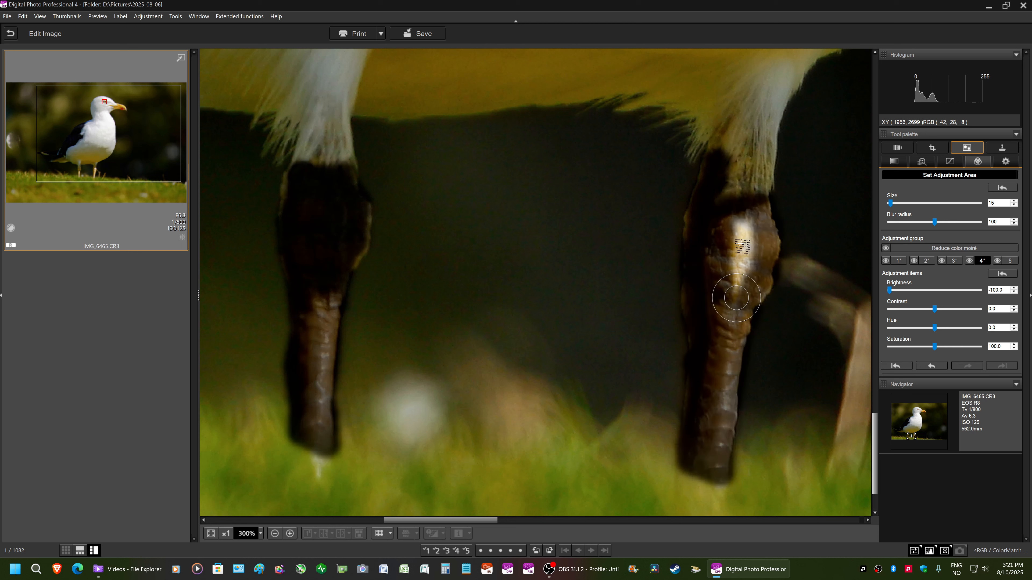
mouse_move(735, 298)
left_mouse_down()
mouse_move(738, 233)
mouse_move(751, 231)
mouse_move(749, 261)
left_mouse_up()
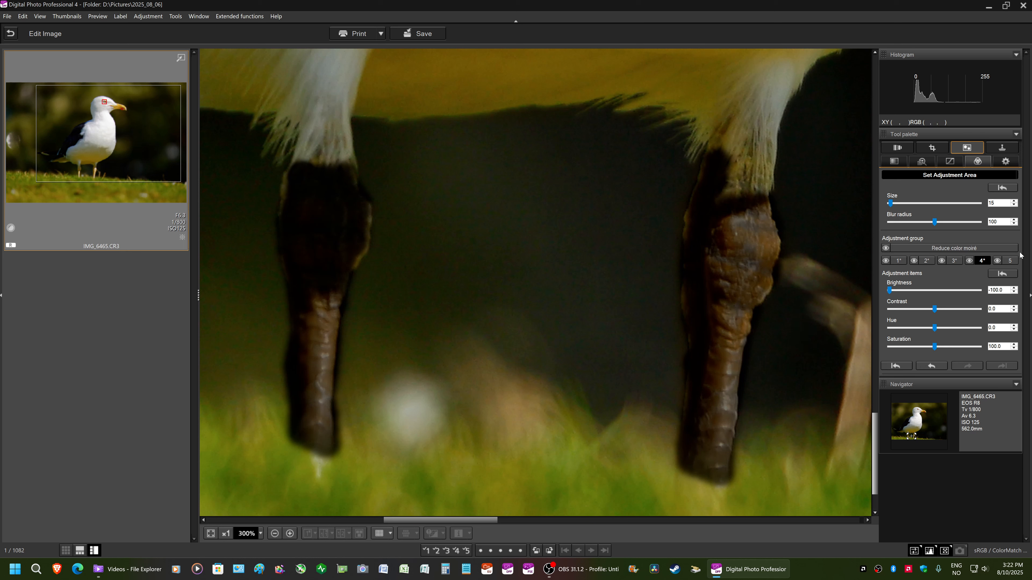
Restore the leg adjustment's brightness to 0 and raise its saturation while judging the whole photo
left_click_drag(889, 291, 934, 292)
left_click_drag(932, 348, 936, 349)
left_click(211, 533)
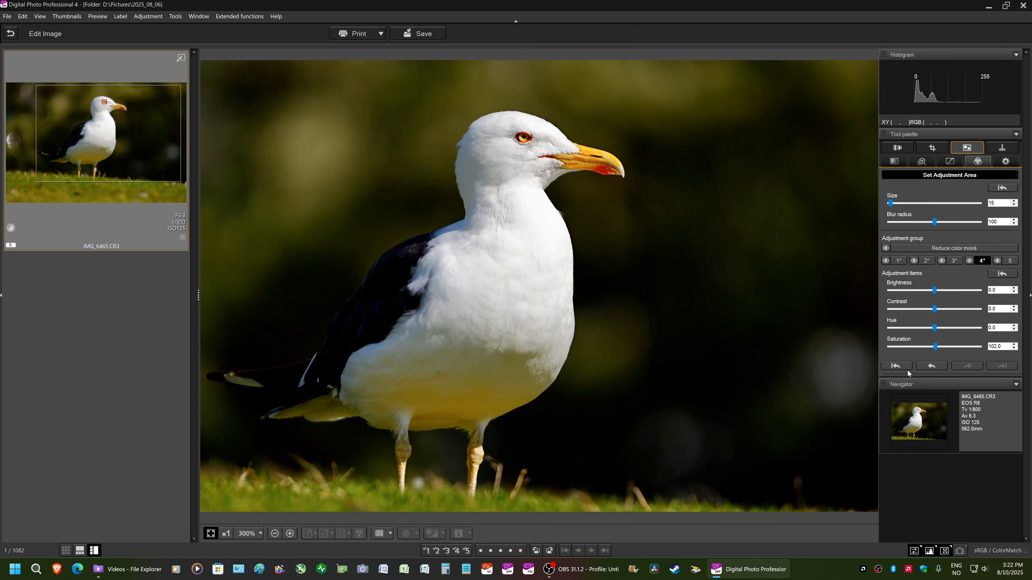
left_click_drag(936, 348, 948, 349)
Lighten the photo's dark areas by setting Shadow to 3.0 in the advanced basic adjustments
left_click(893, 162)
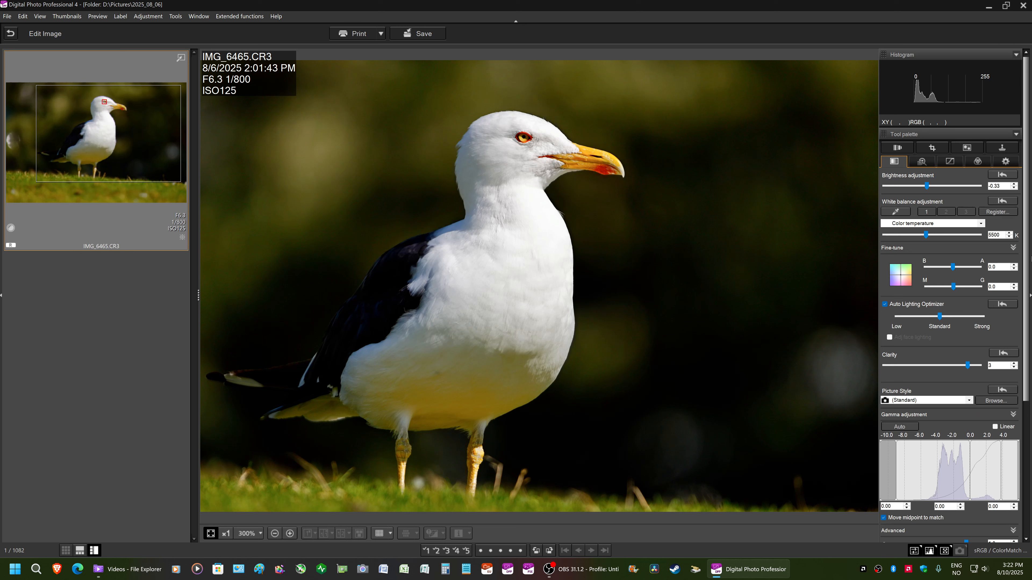
scroll(964, 365, "down", 5)
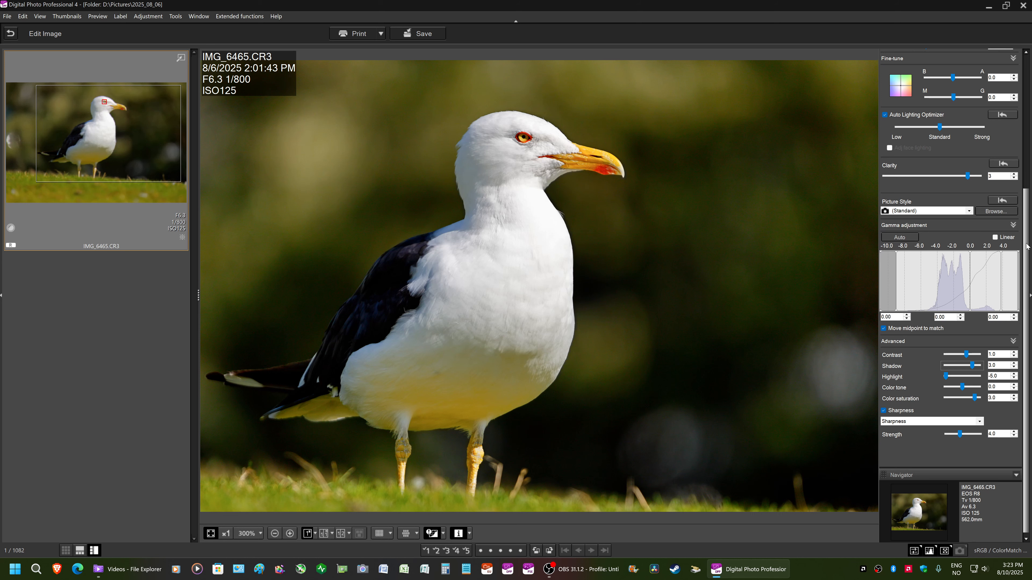
scroll(950, 284, "up", 5)
Set the luminance noise reduction to 3.0 and return to the basic image adjustments
left_click(921, 161)
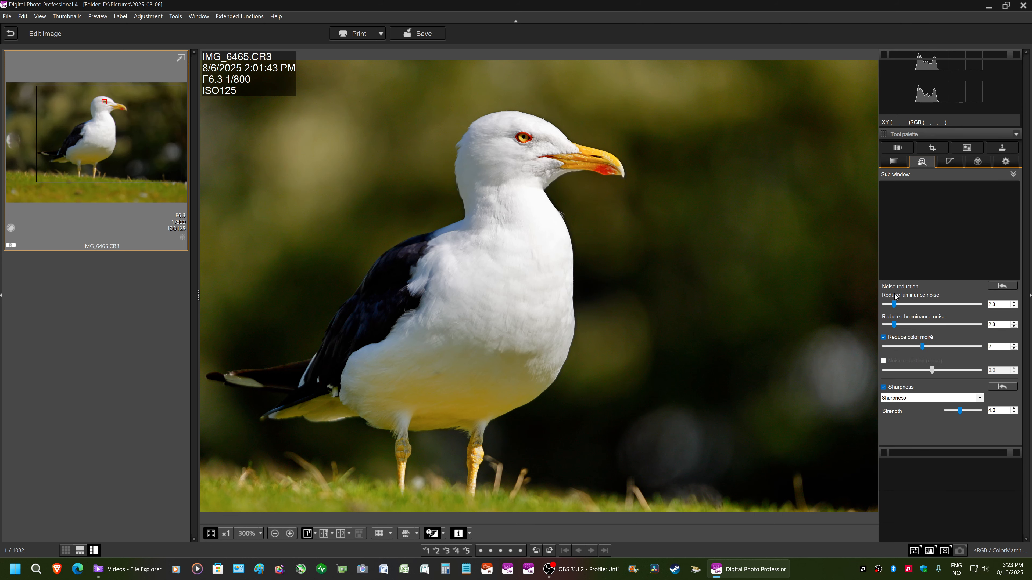
left_click_drag(896, 304, 897, 305)
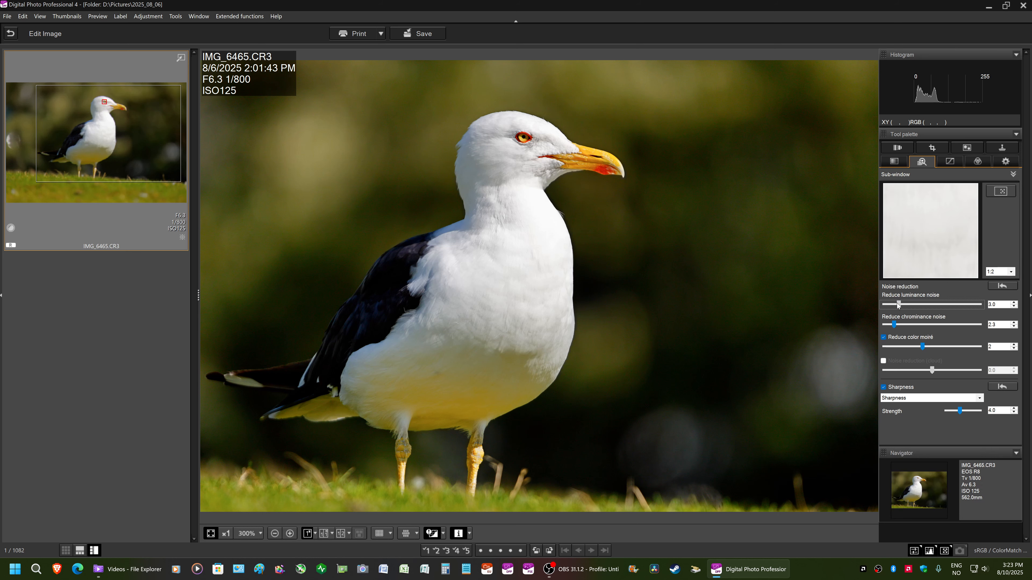
left_click(894, 162)
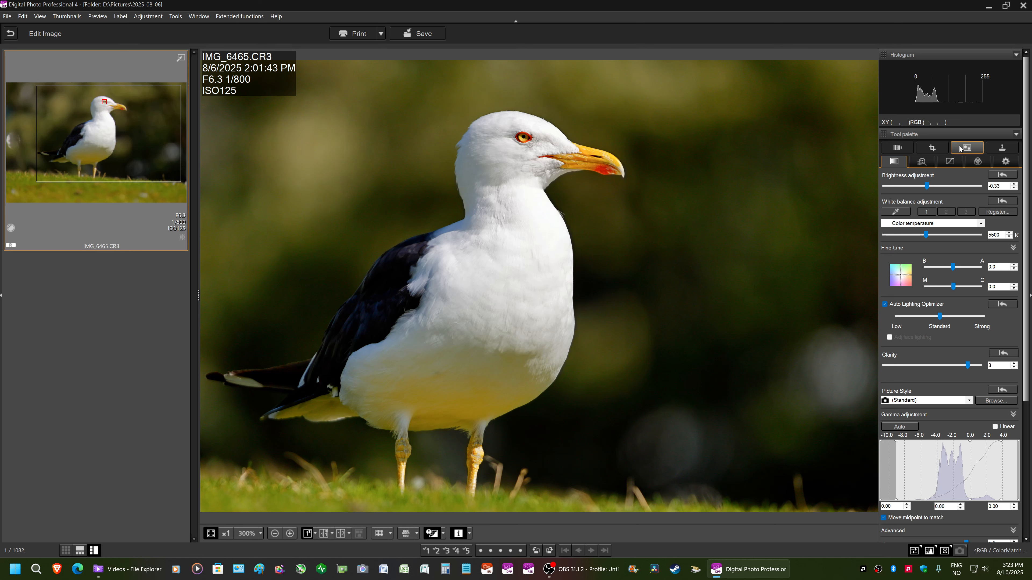
left_click(921, 161)
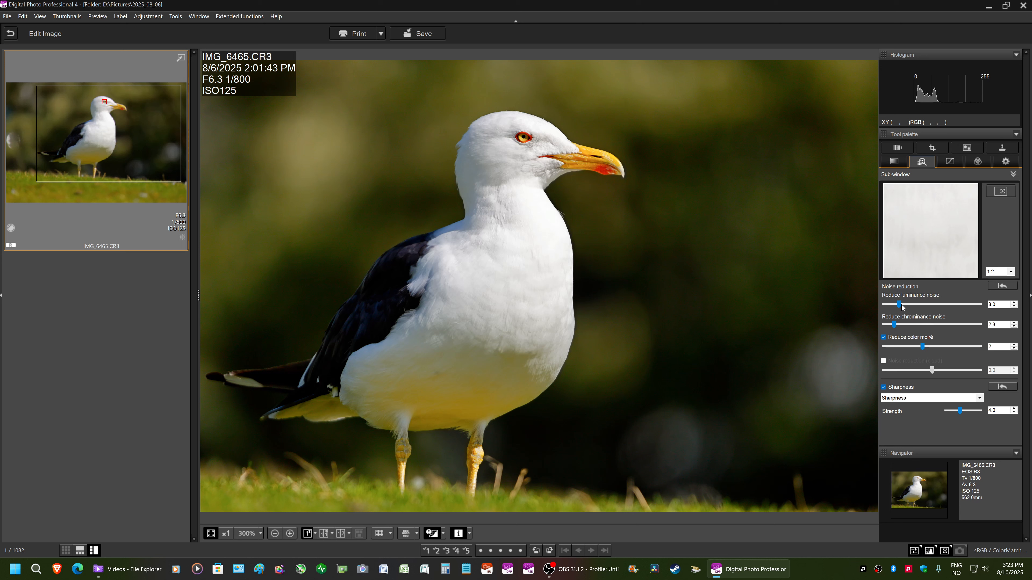
left_click(893, 161)
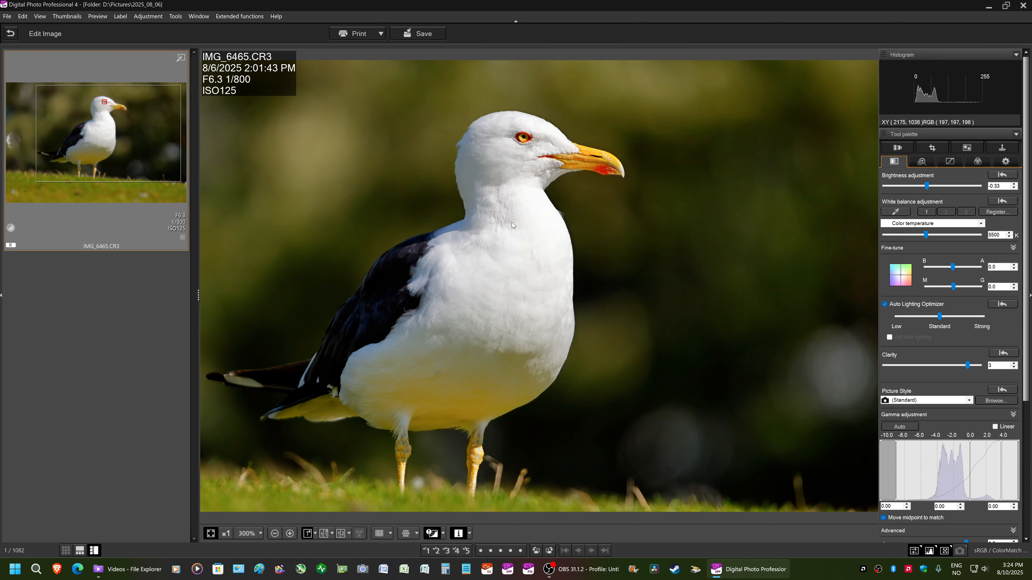
Compare the original and edited photo side by side, and return to the single edited view
left_click(324, 534)
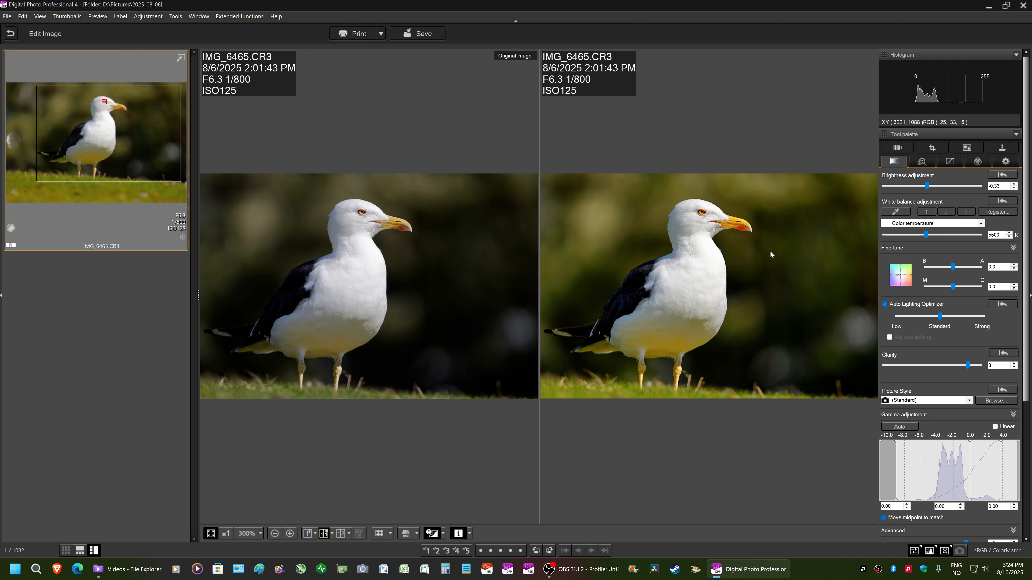
left_click(307, 533)
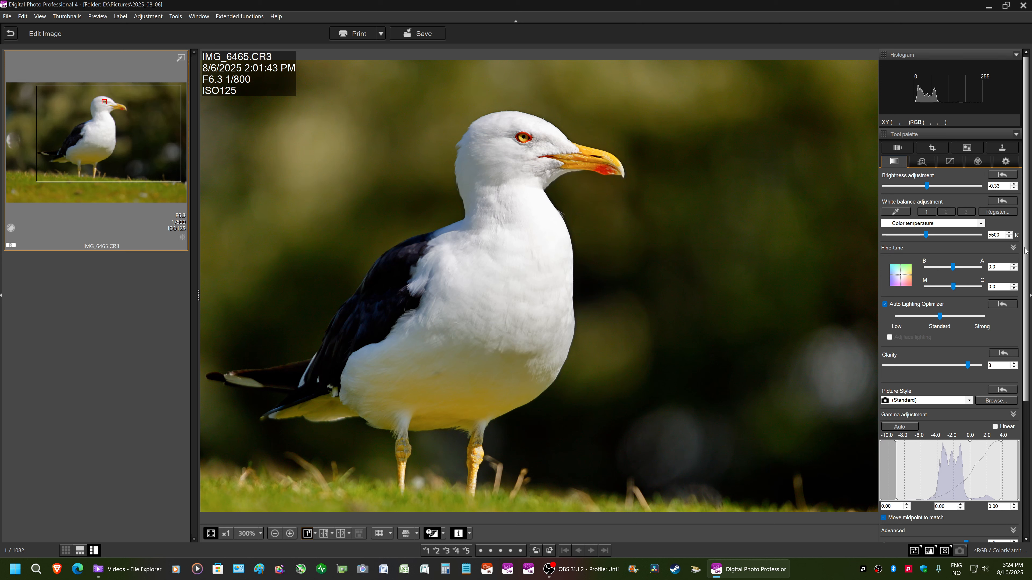
Review the photo's gamma and advanced adjustments, color management settings and tone curve settings
left_click_drag(1025, 249, 1024, 379)
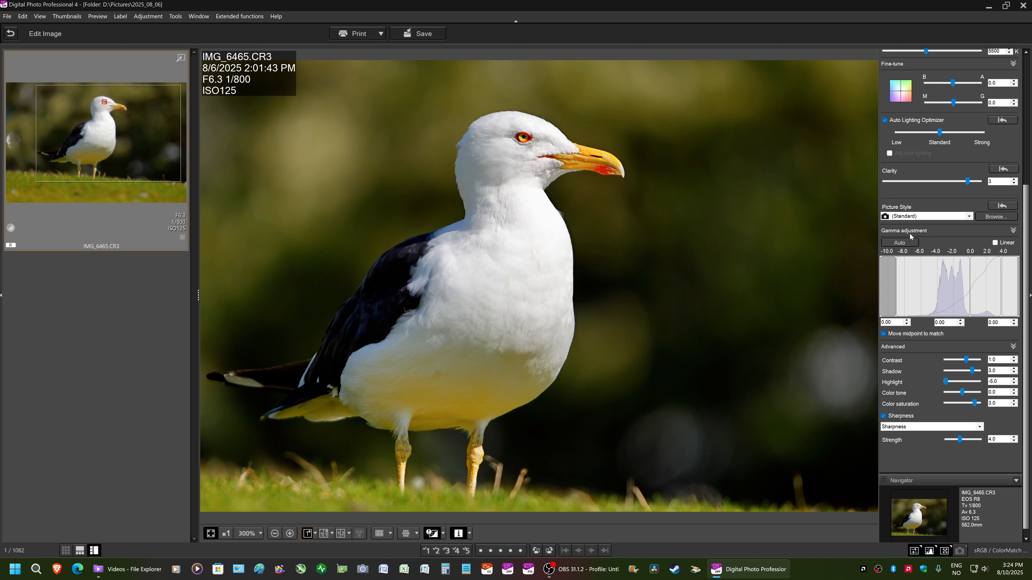
left_click(907, 246)
scroll(1029, 300, "up", 5)
scroll(1025, 231, "up", 1)
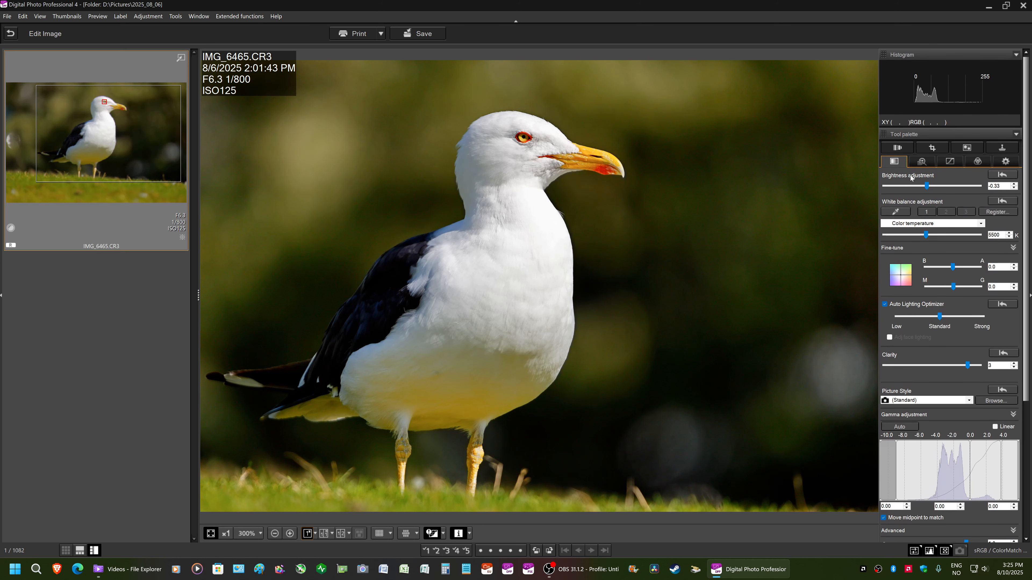
left_click(1004, 162)
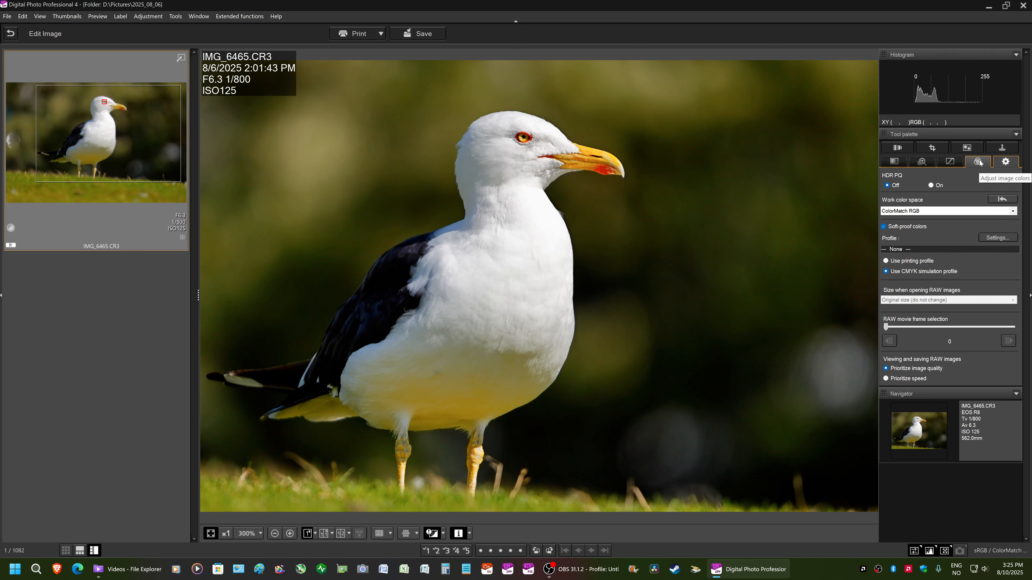
left_click(952, 163)
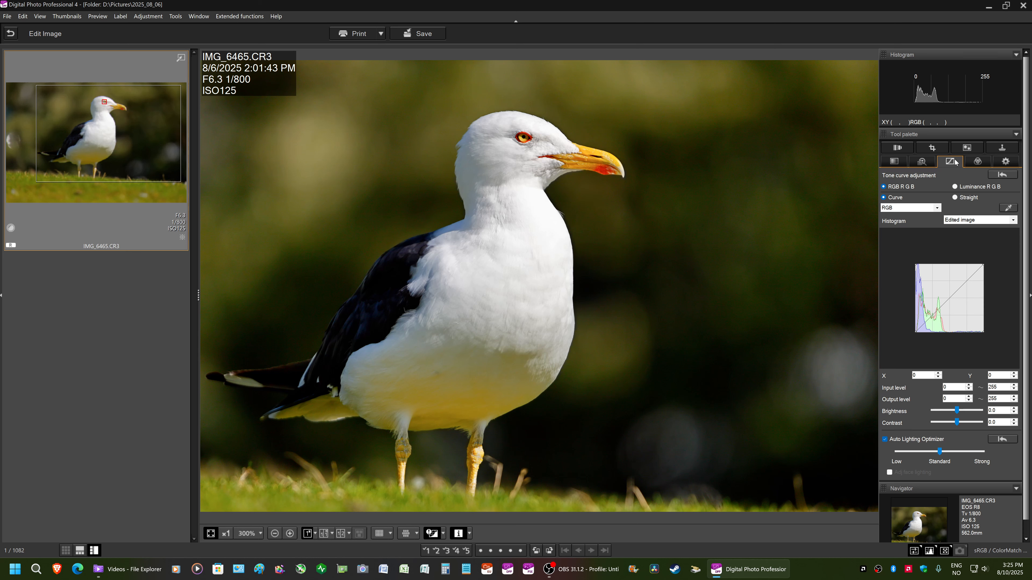
left_click(929, 162)
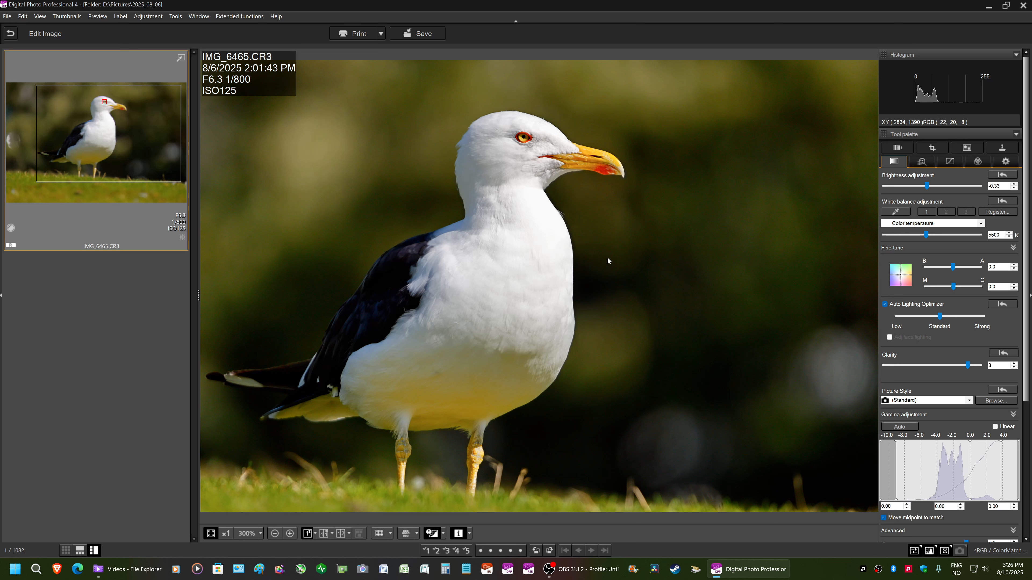
Show the original photo beside the edited version for a final comparison
left_click(324, 534)
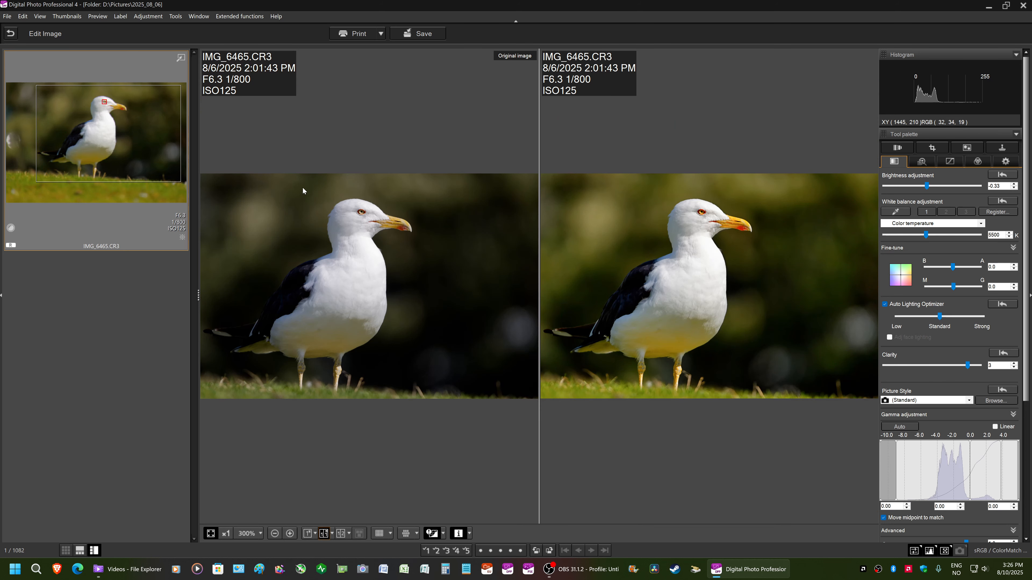